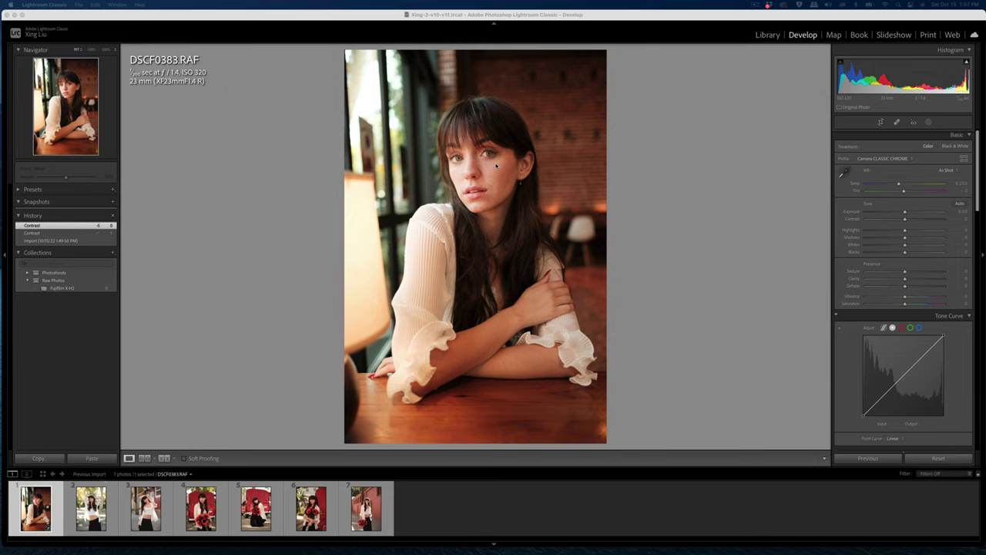
Focus the Lightroom window showing DSCF0383.RAF in Develop with CLASSIC CHROME applied.
click(258, 148)
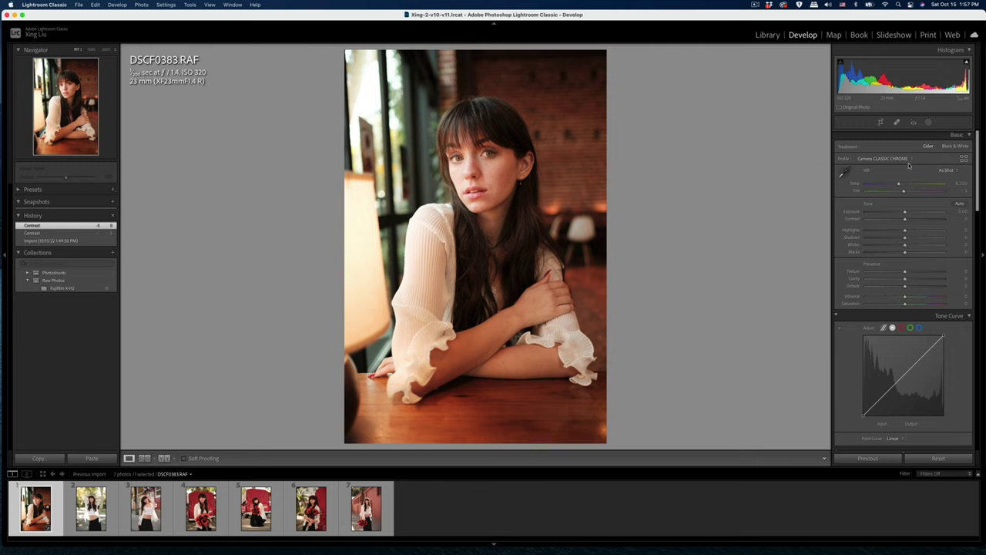
In the Profile Browser, apply CLASSIC CHROME and scroll up through the Camera Matching profiles.
click(966, 160)
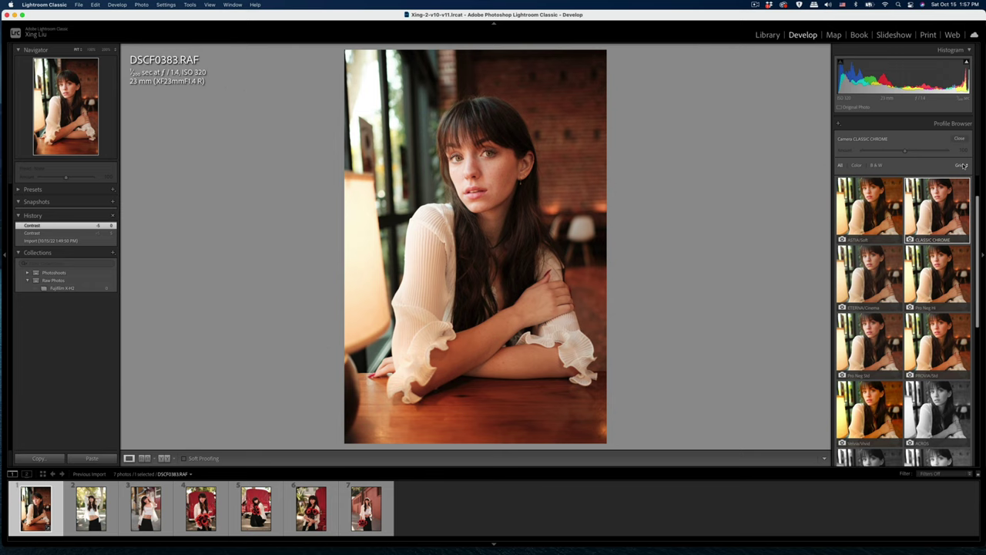
click(947, 213)
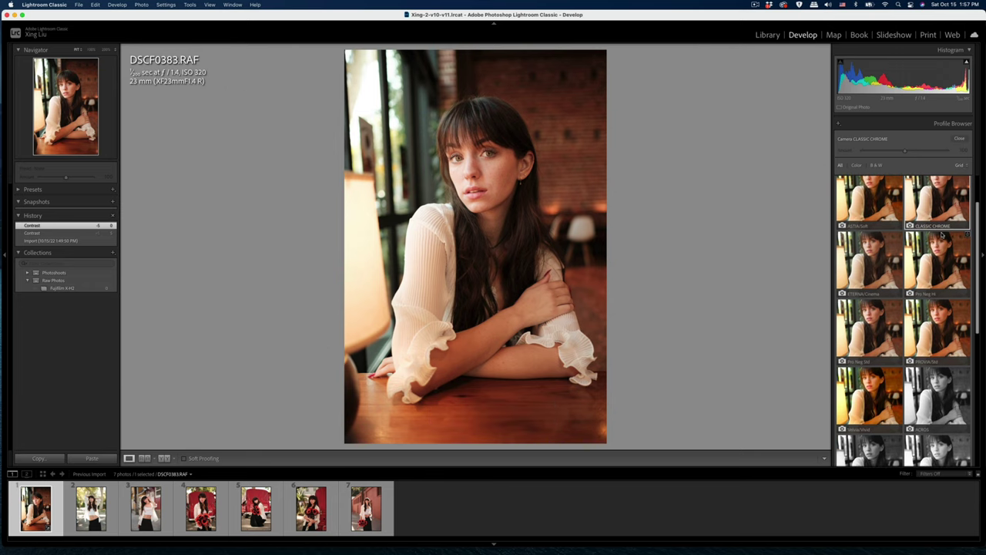
scroll(907, 249, up, 1)
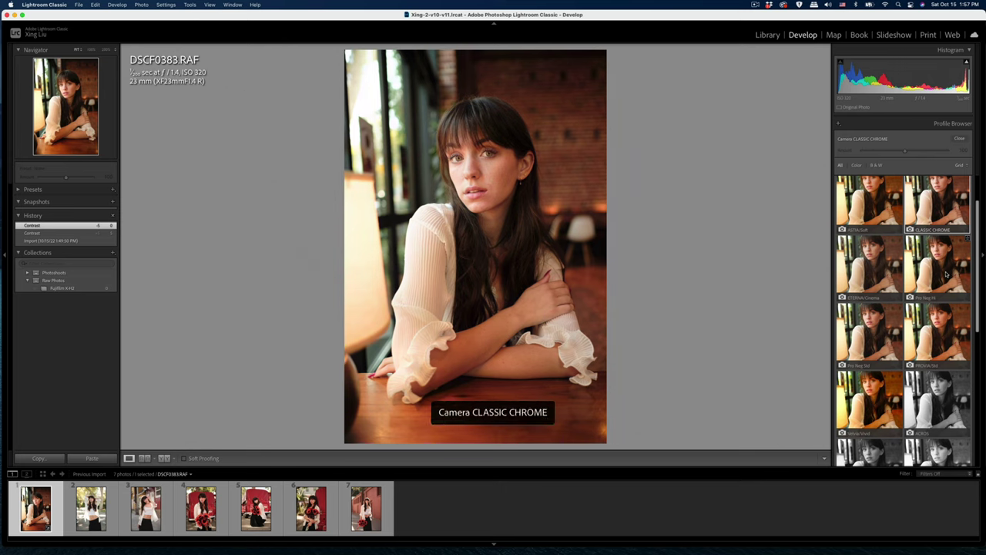
scroll(936, 288, up, 2)
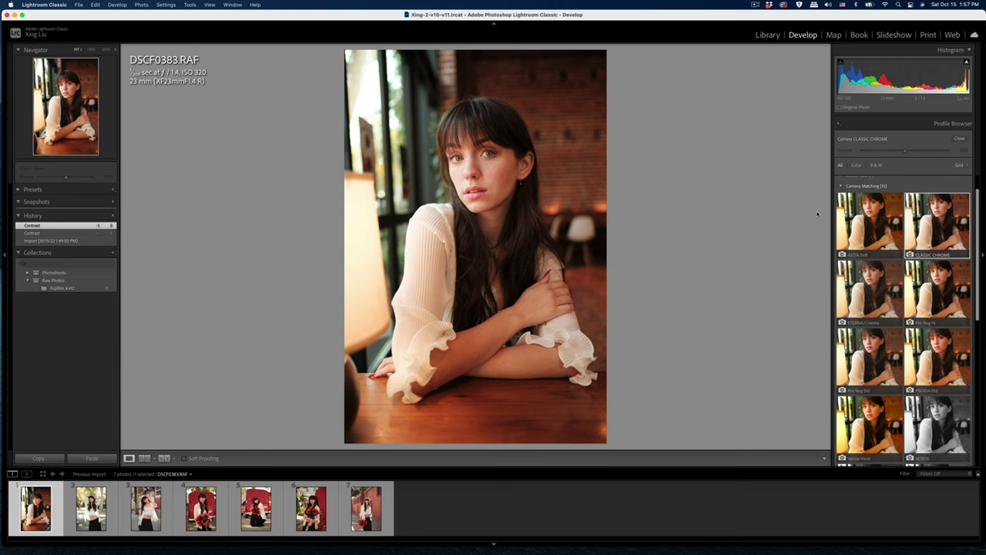
Zoom to 100% on the model's eyes to check focus, then fit the whole portrait.
click(502, 177)
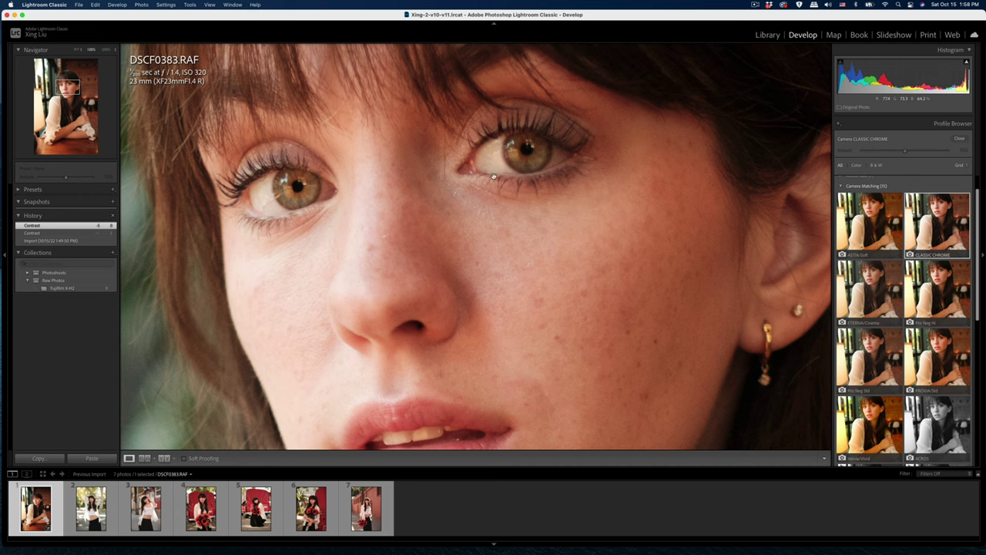
scroll(512, 223, down, 2)
click(518, 208)
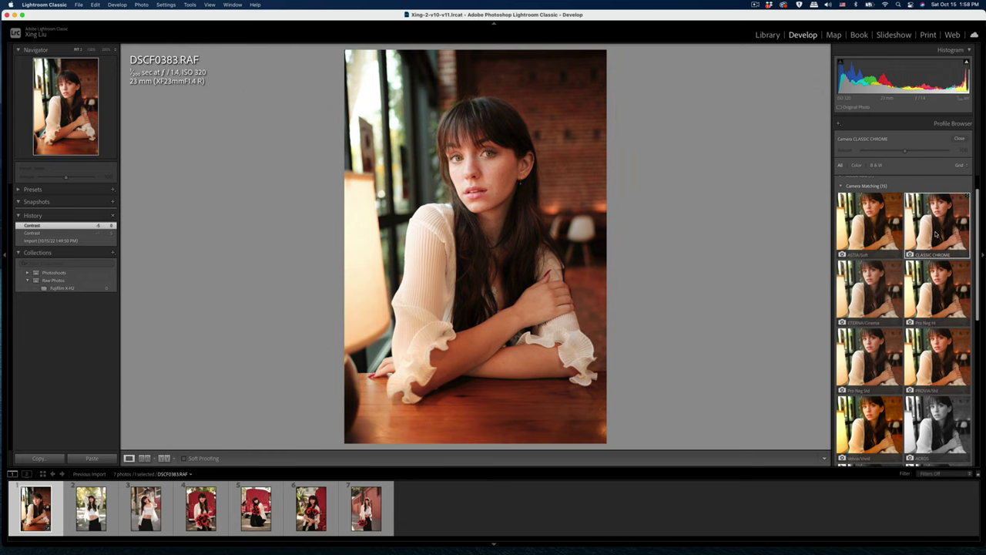
Try the ETERNA/Cinema profile on the portrait, then switch back to CLASSIC CHROME.
click(877, 292)
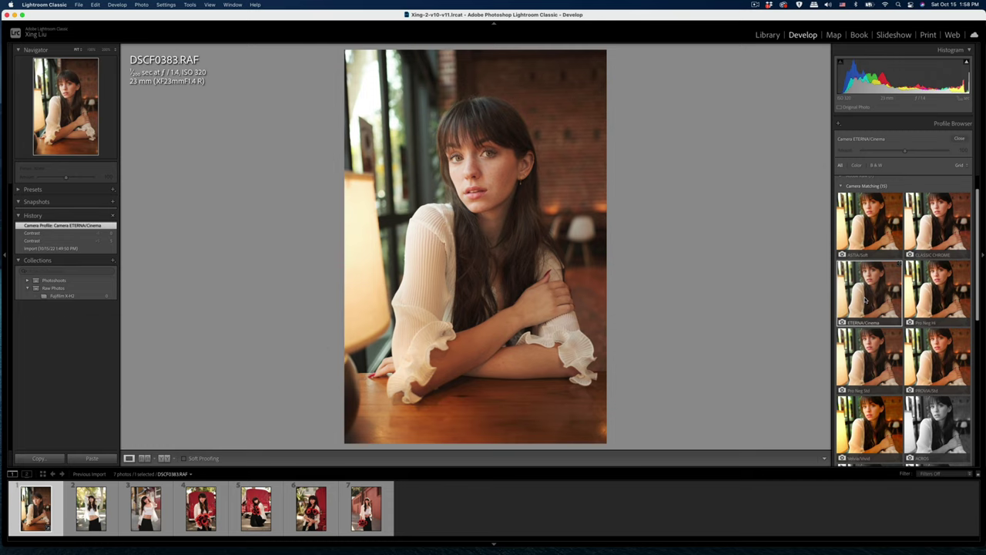
scroll(868, 305, down, 1)
scroll(868, 306, down, 1)
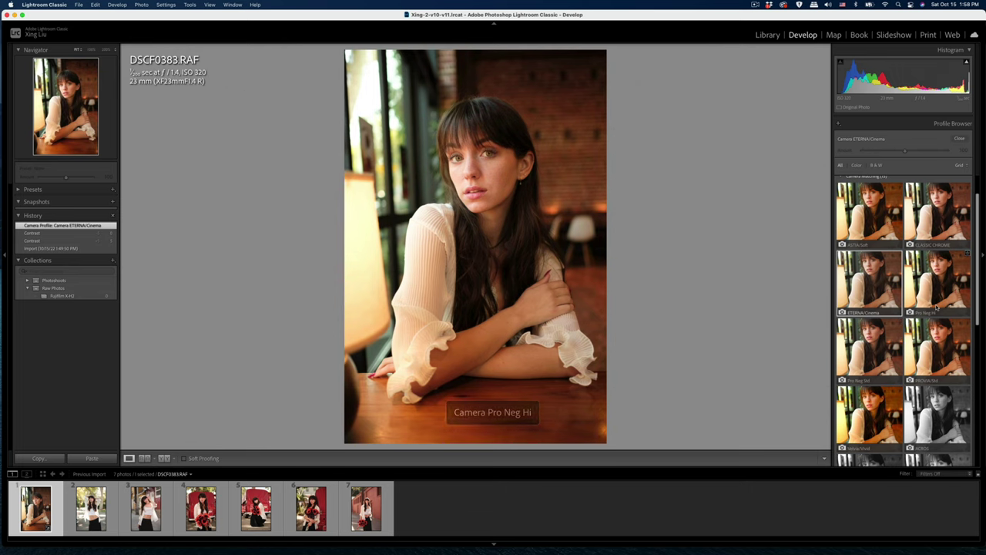
click(941, 236)
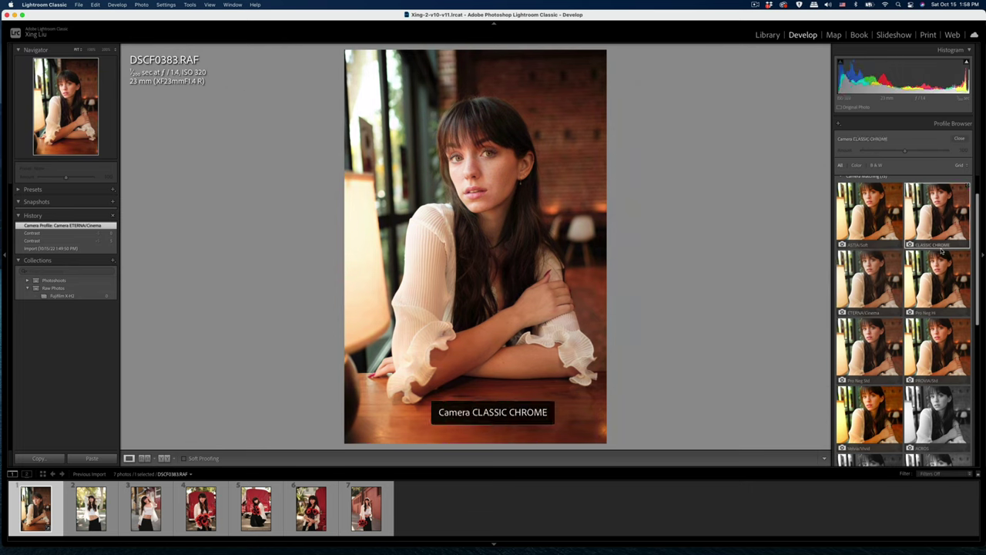
Alternate between Pro Neg Hi and CLASSIC CHROME several times, finishing on CLASSIC CHROME.
click(938, 282)
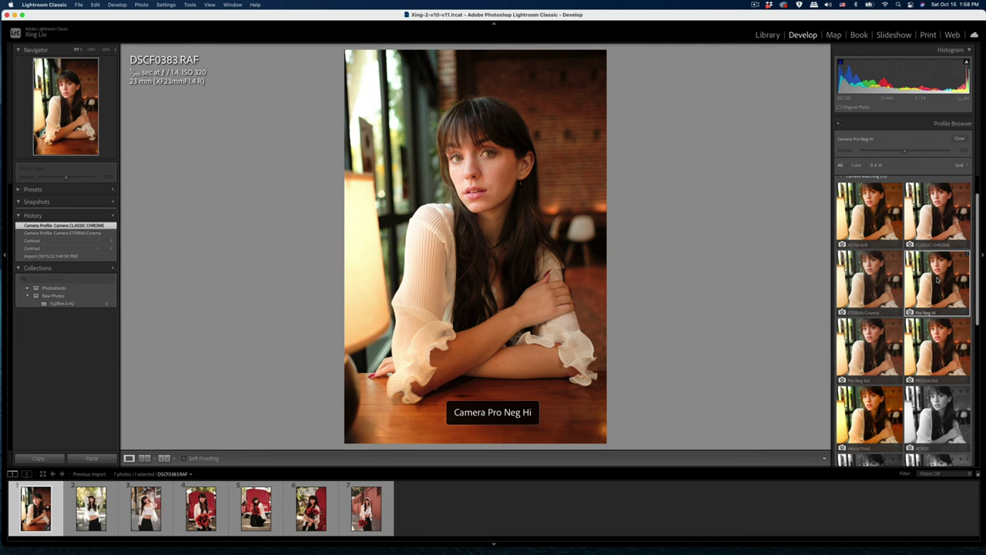
click(938, 225)
click(939, 281)
click(949, 204)
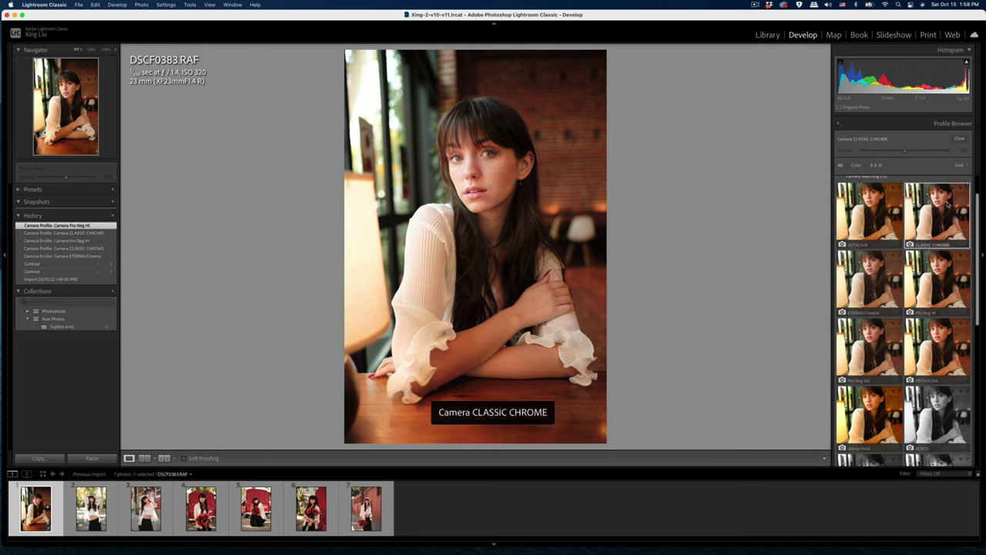
click(940, 282)
click(938, 215)
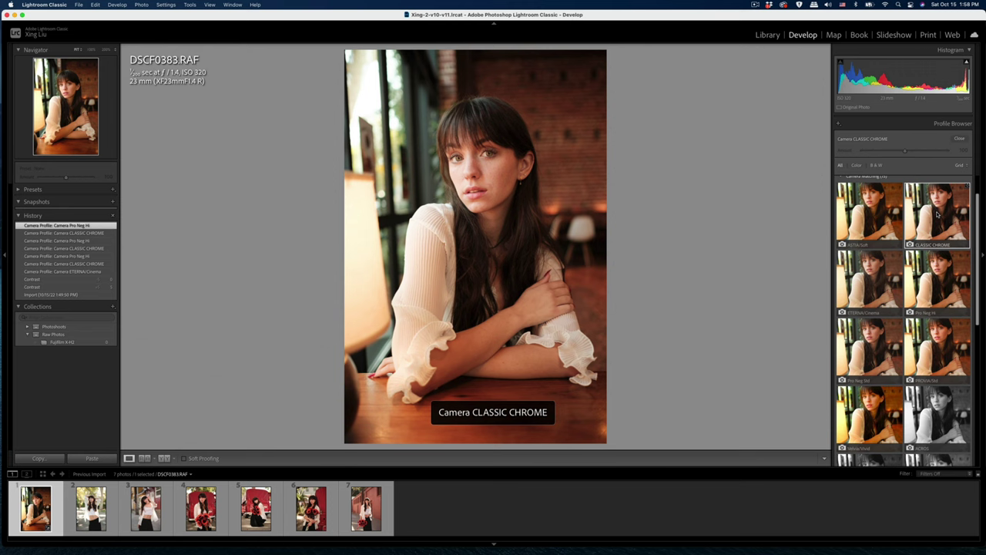
click(937, 279)
click(938, 208)
click(938, 204)
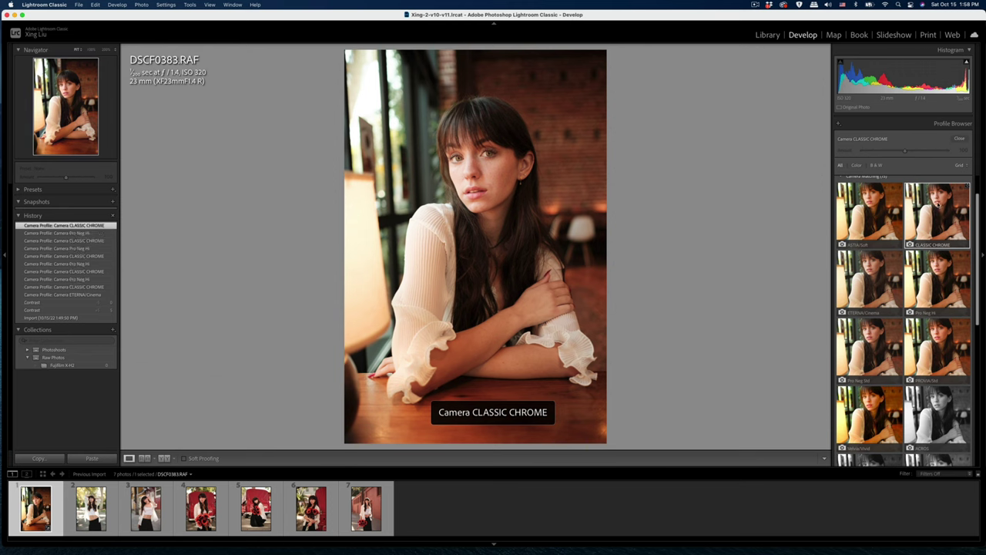
scroll(940, 297, down, 4)
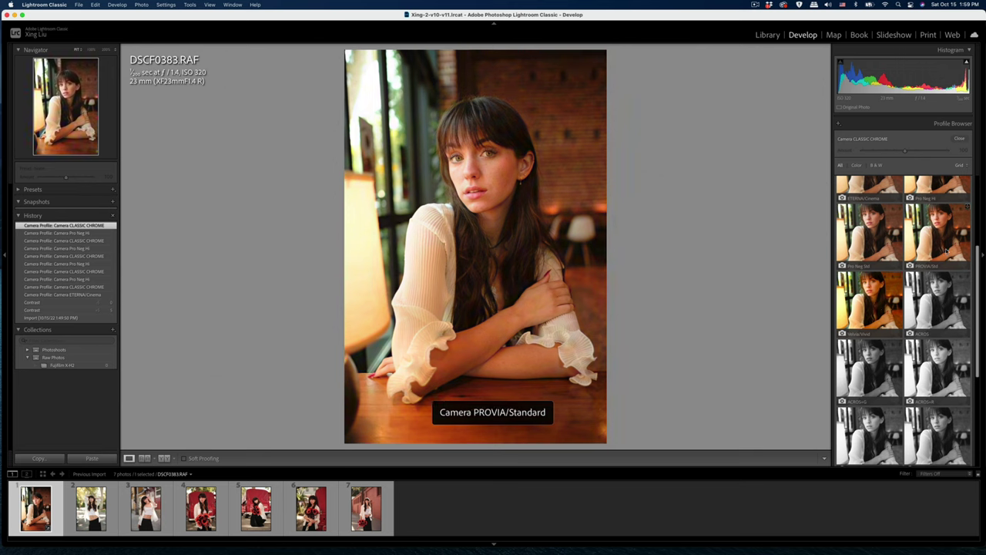
scroll(889, 347, down, 1)
scroll(888, 346, down, 2)
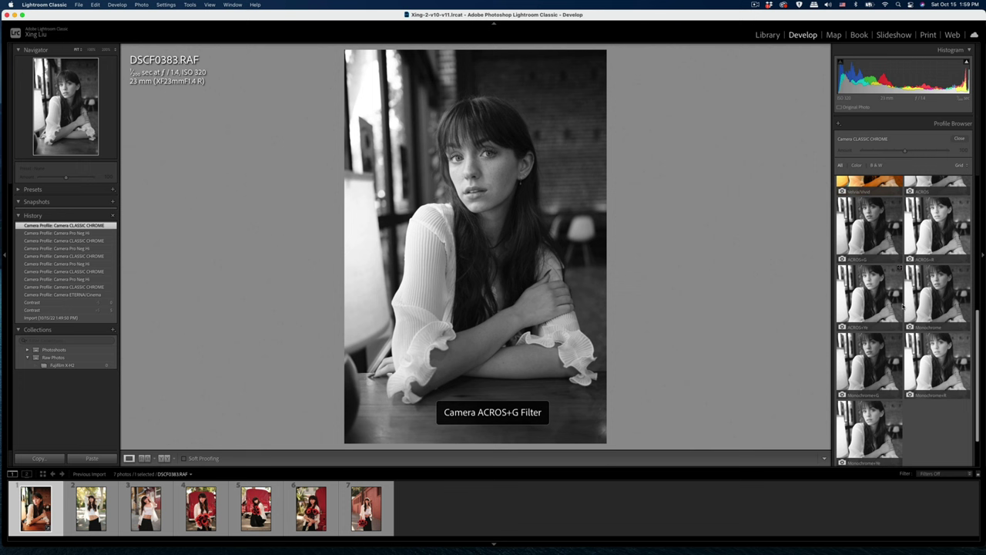
scroll(902, 307, up, 1)
scroll(901, 307, up, 5)
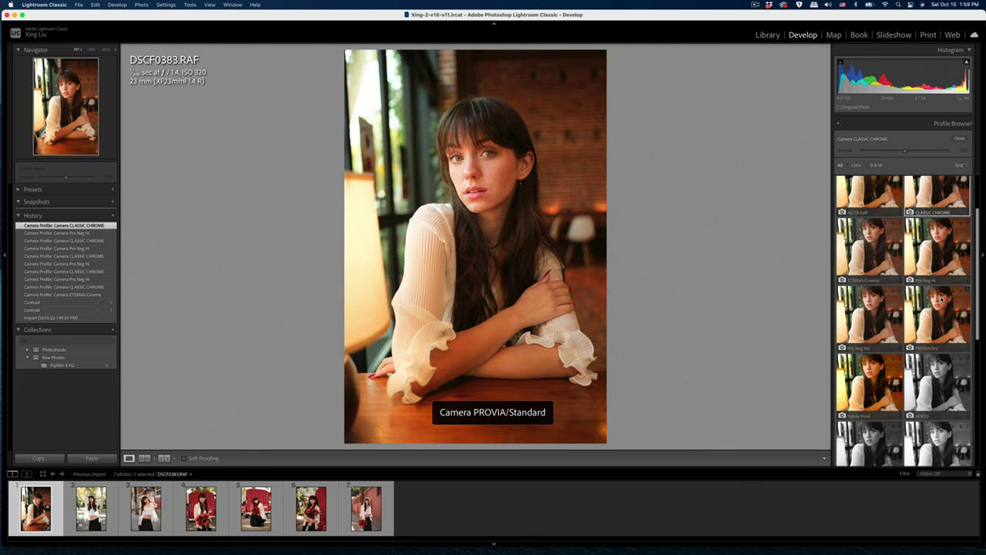
scroll(939, 302, up, 1)
scroll(936, 297, up, 1)
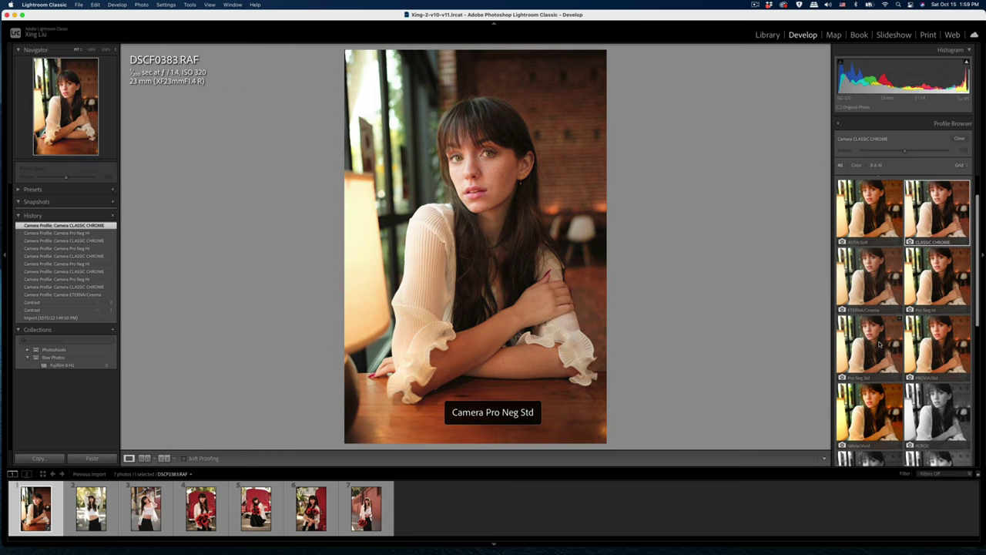
scroll(880, 343, down, 1)
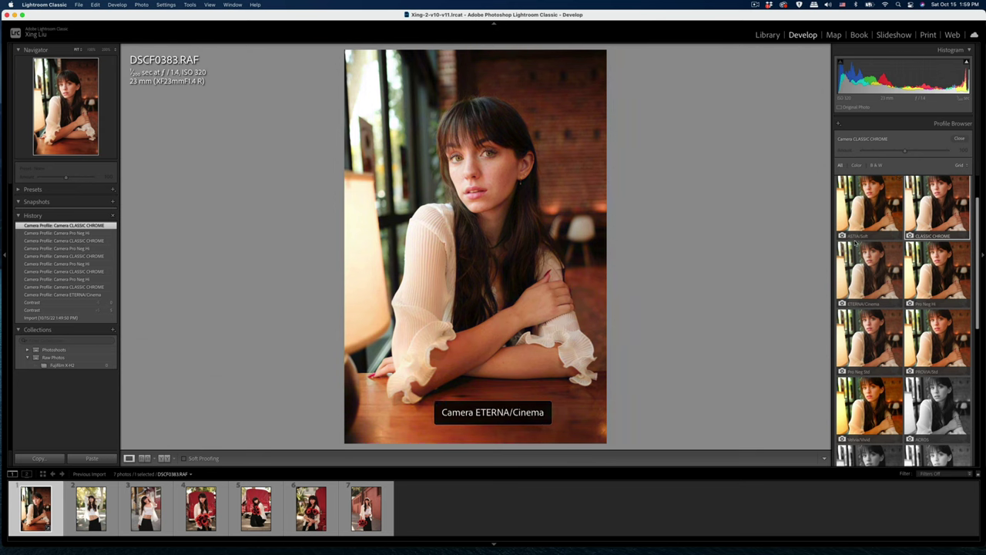
scroll(844, 266, up, 2)
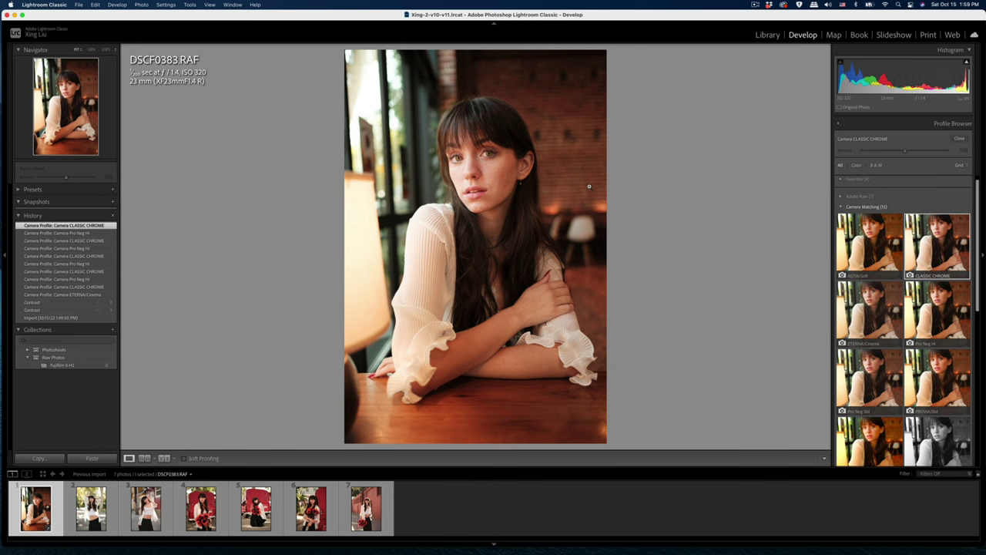
click(92, 505)
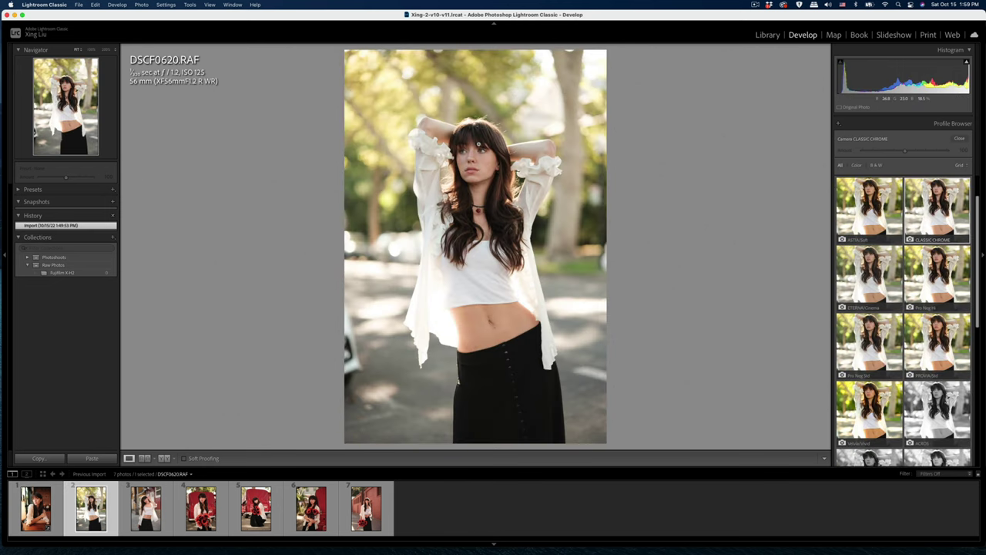
click(480, 148)
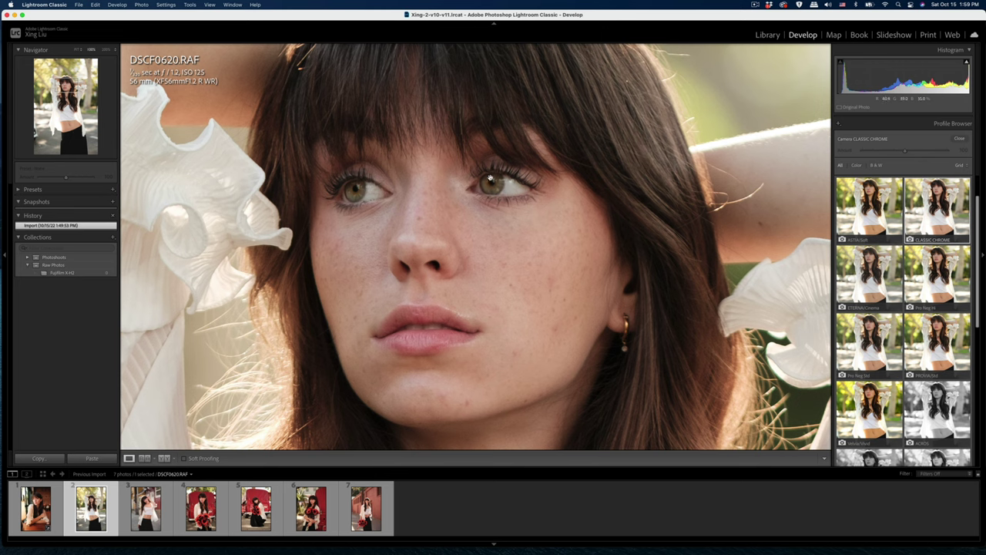
click(539, 215)
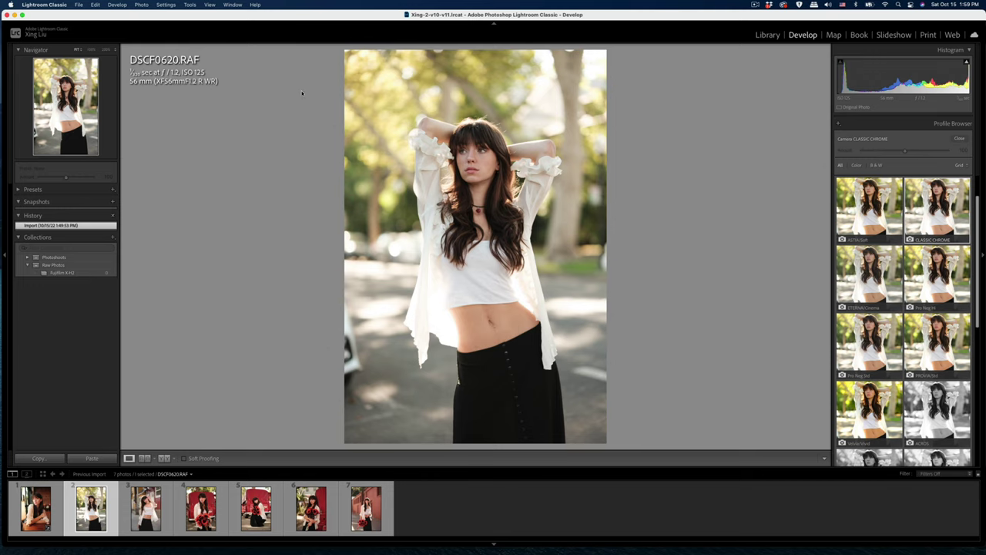
click(476, 166)
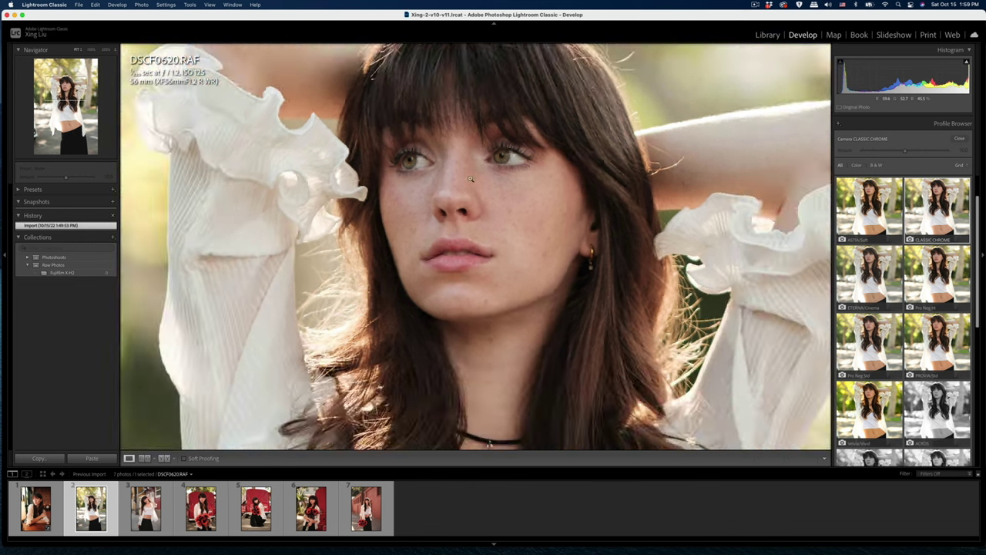
click(471, 179)
key(Left)
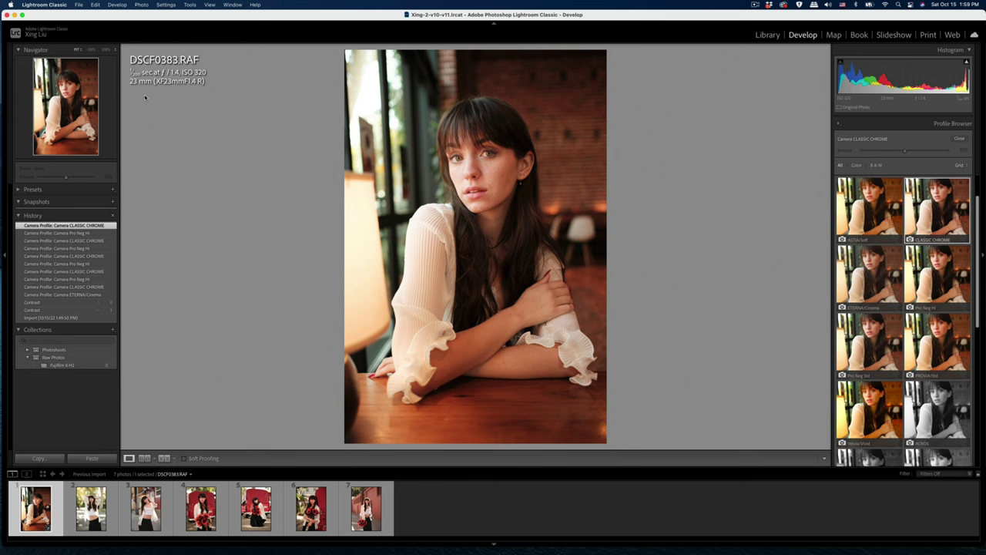
key(Right)
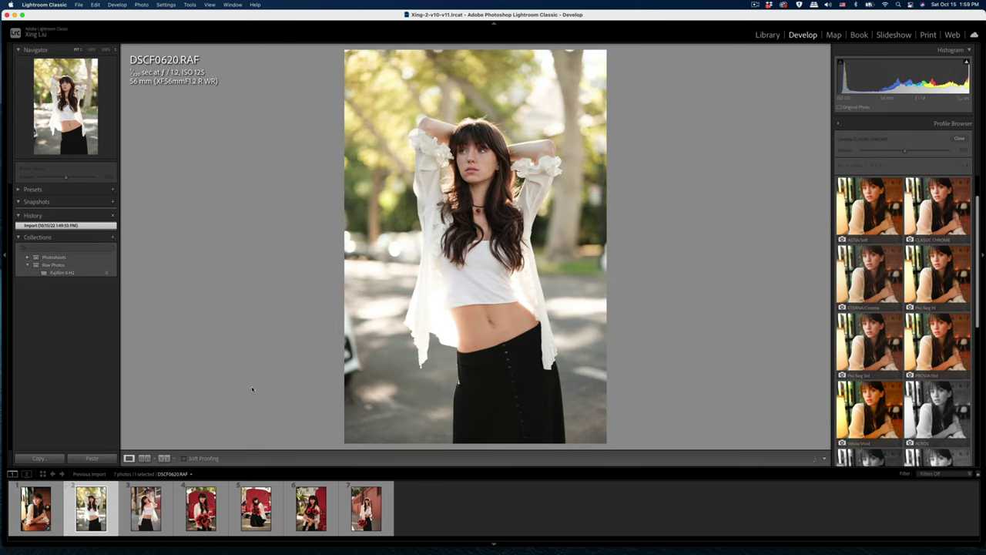
click(482, 157)
drag(488, 144, 478, 229)
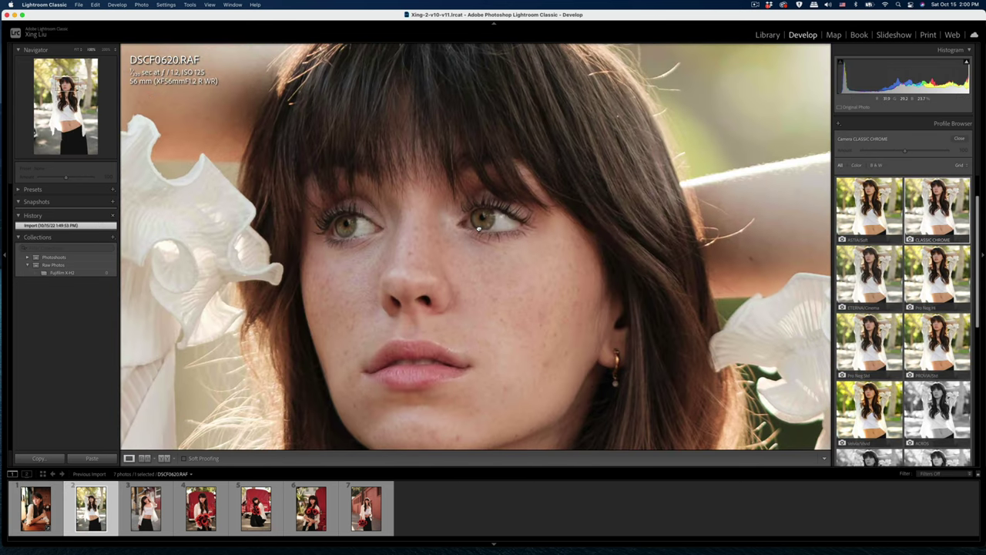
click(479, 229)
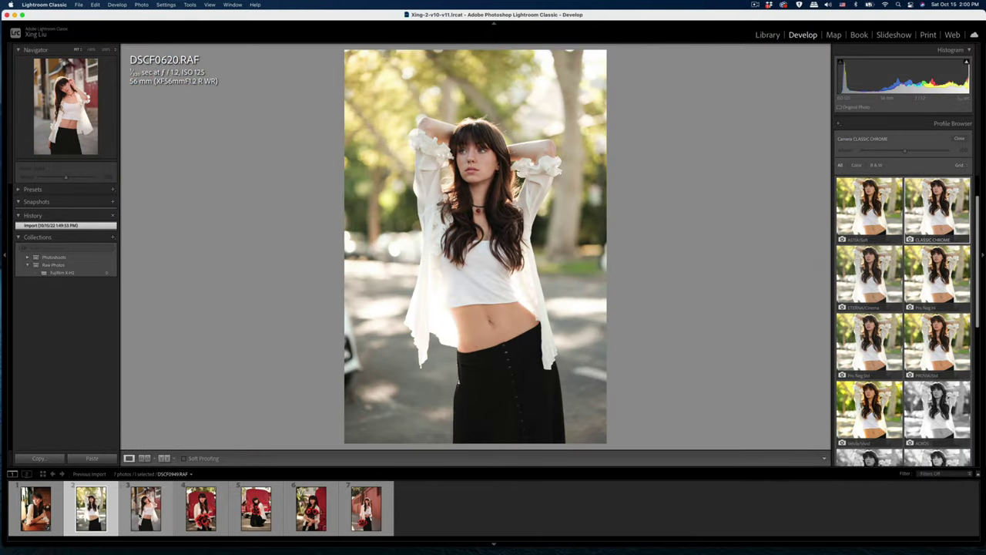
Open DSCF0949, pan at 100% over her eyes, lips and choker, then fit the photo.
click(146, 509)
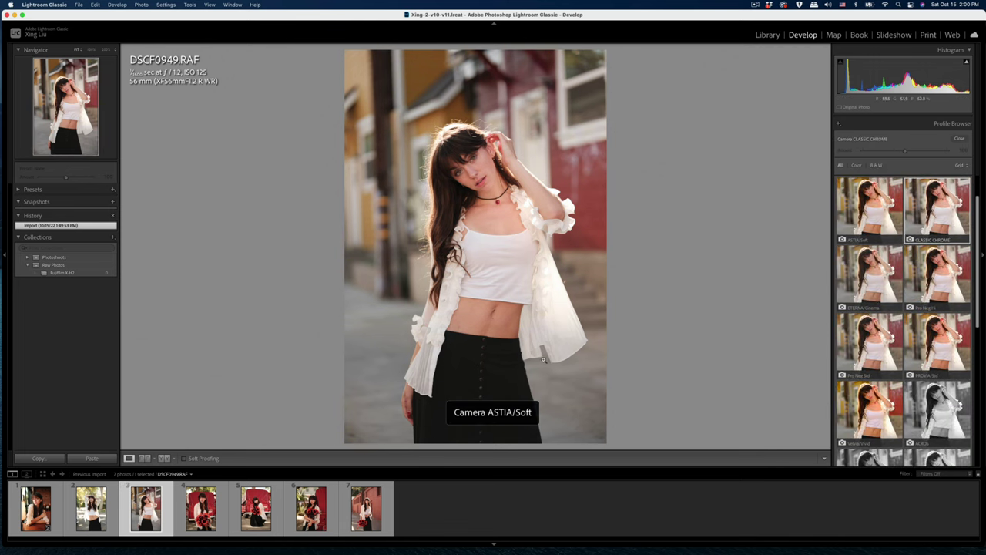
click(475, 162)
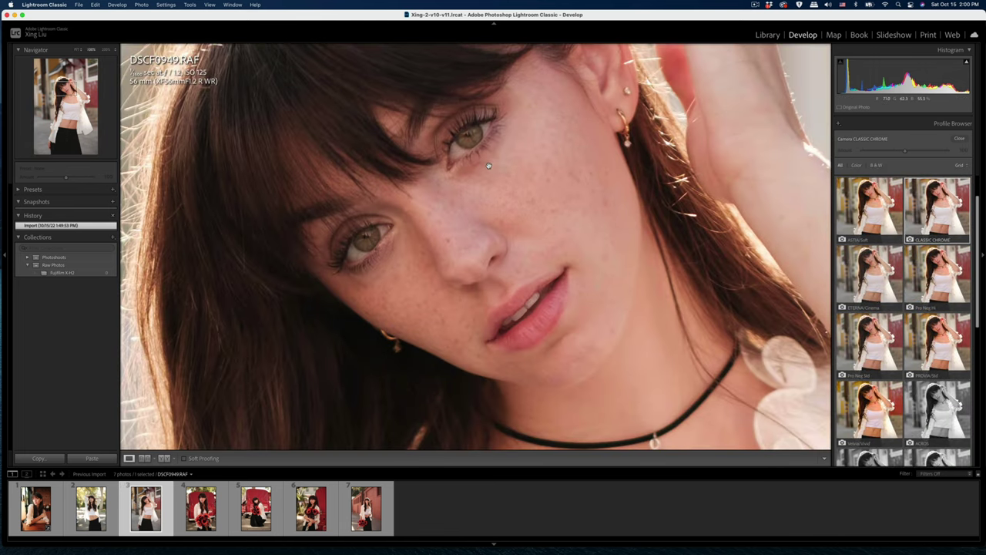
drag(478, 162, 558, 88)
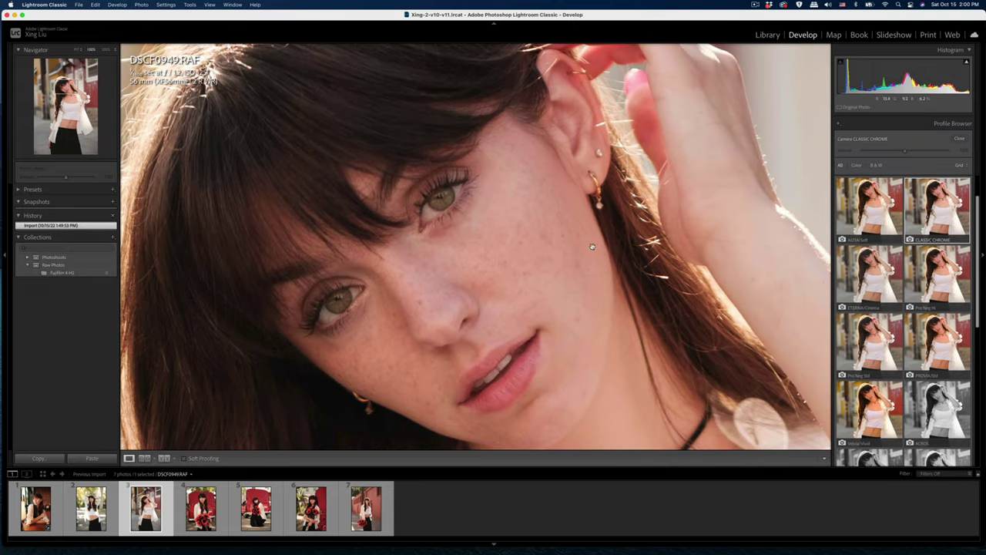
drag(593, 248, 614, 118)
drag(554, 167, 652, 262)
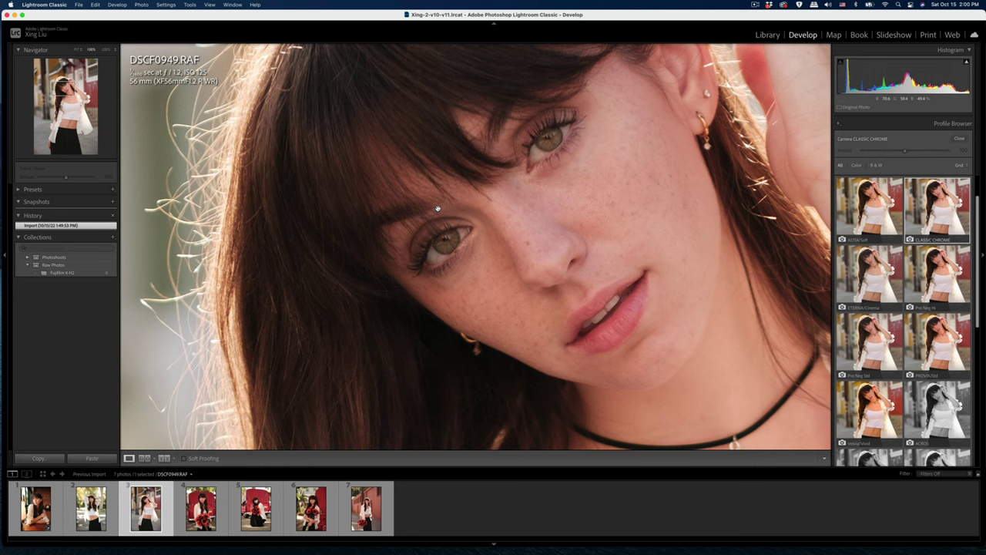
click(529, 216)
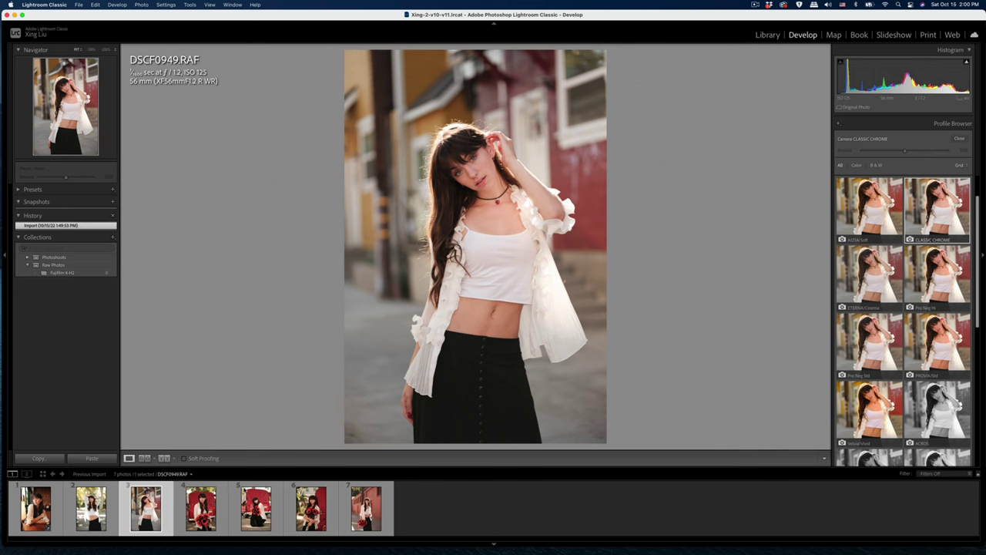
Open DSCF0984, zoom to 100% on her eyes, then return to the whole photo.
click(207, 505)
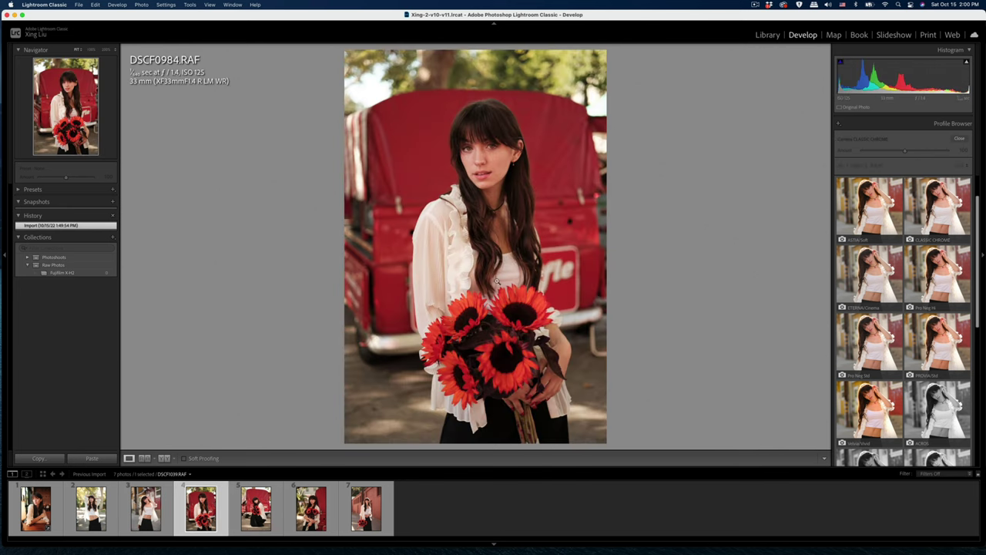
click(500, 157)
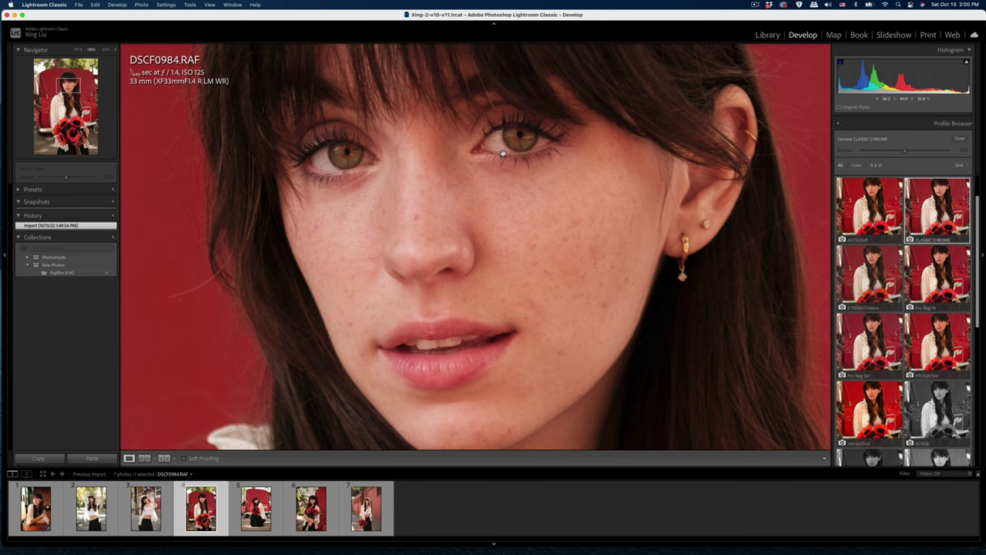
click(503, 153)
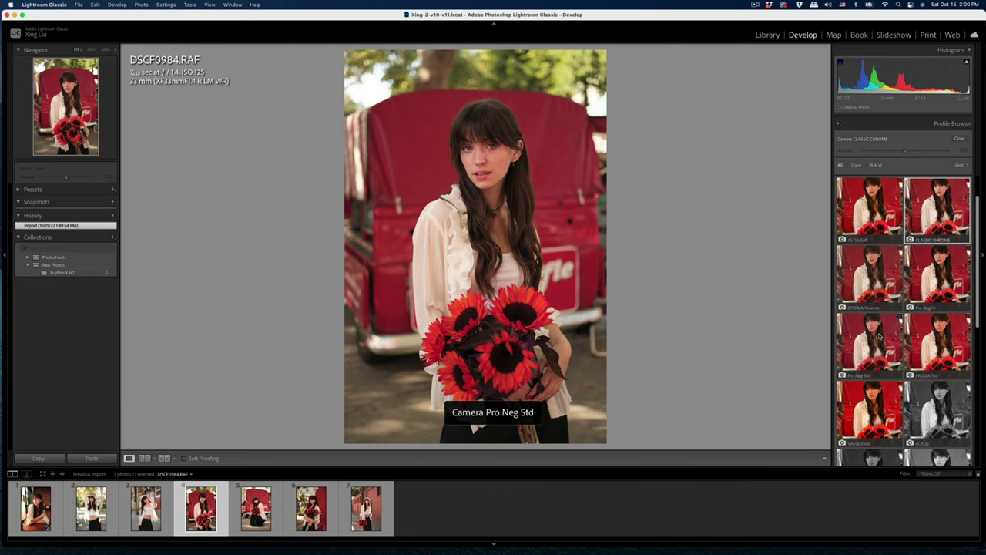
Alternate Pro Neg Hi and CLASSIC CHROME on DSCF0984.RAF repeatedly, finishing on CLASSIC CHROME.
click(941, 280)
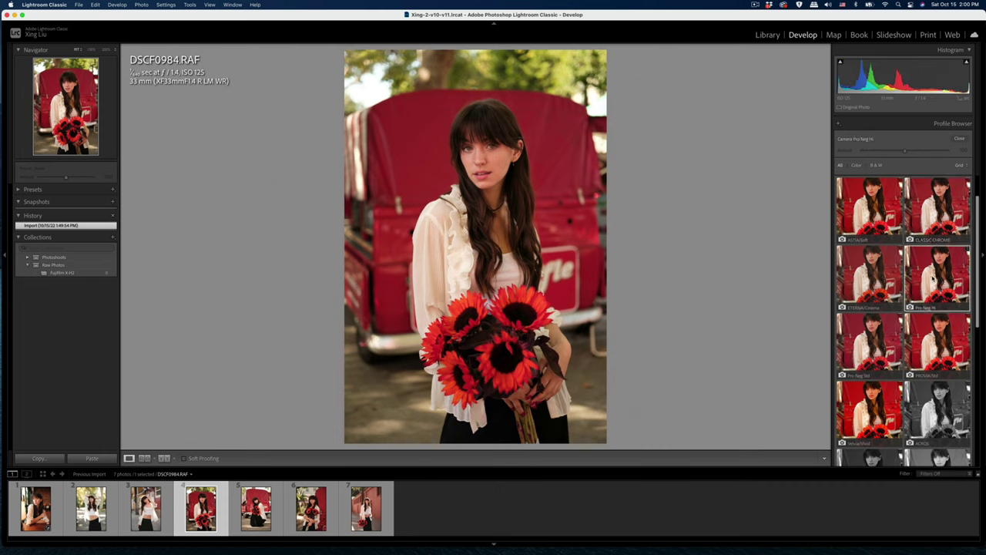
click(933, 225)
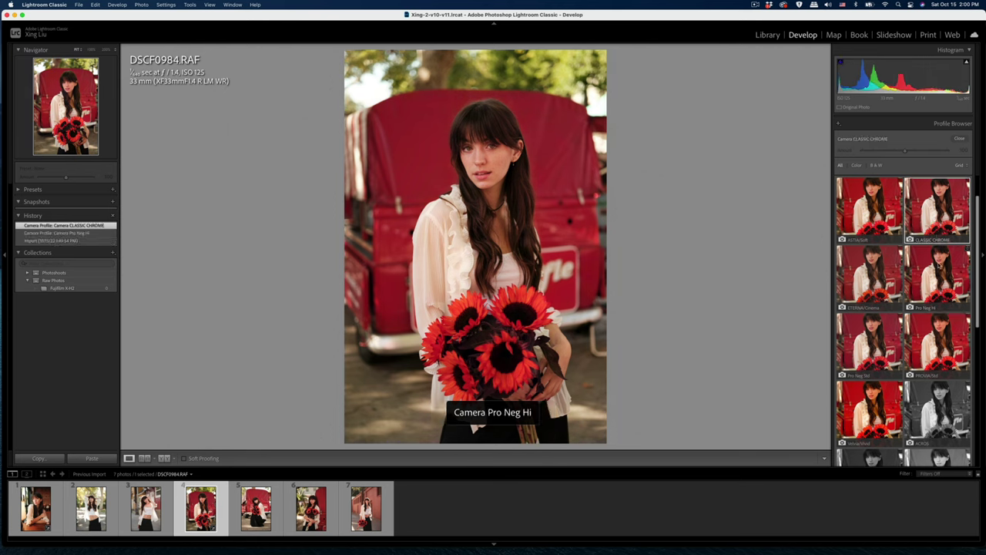
click(939, 266)
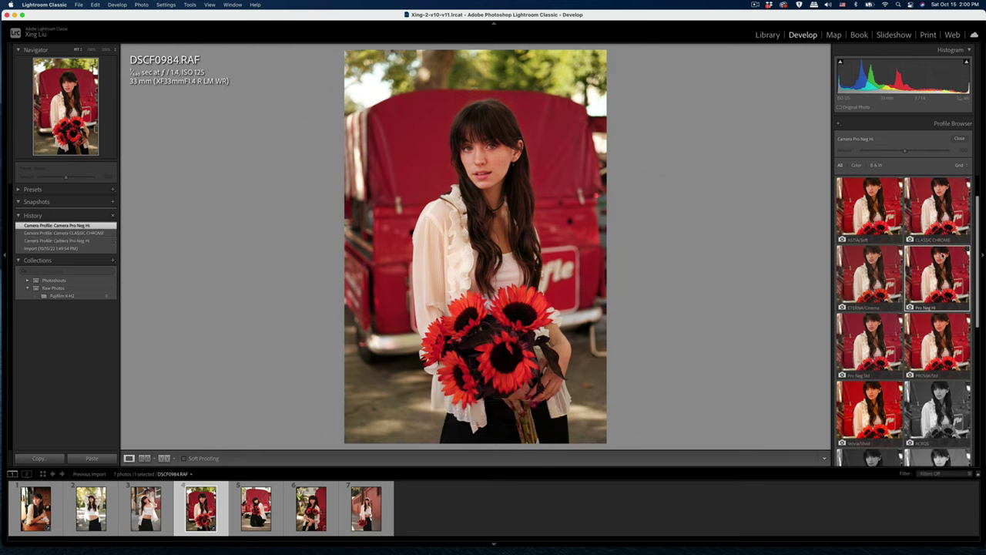
click(940, 229)
click(941, 261)
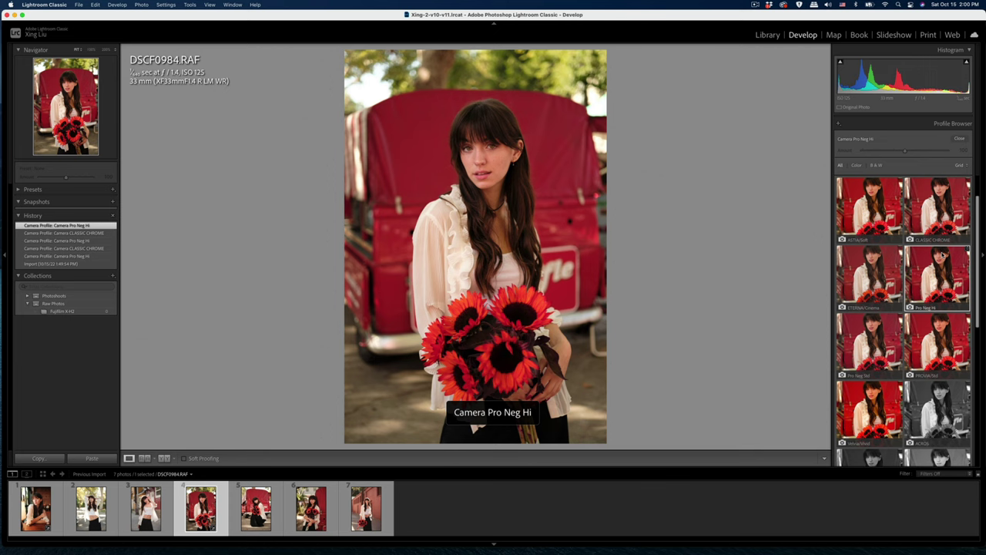
click(941, 223)
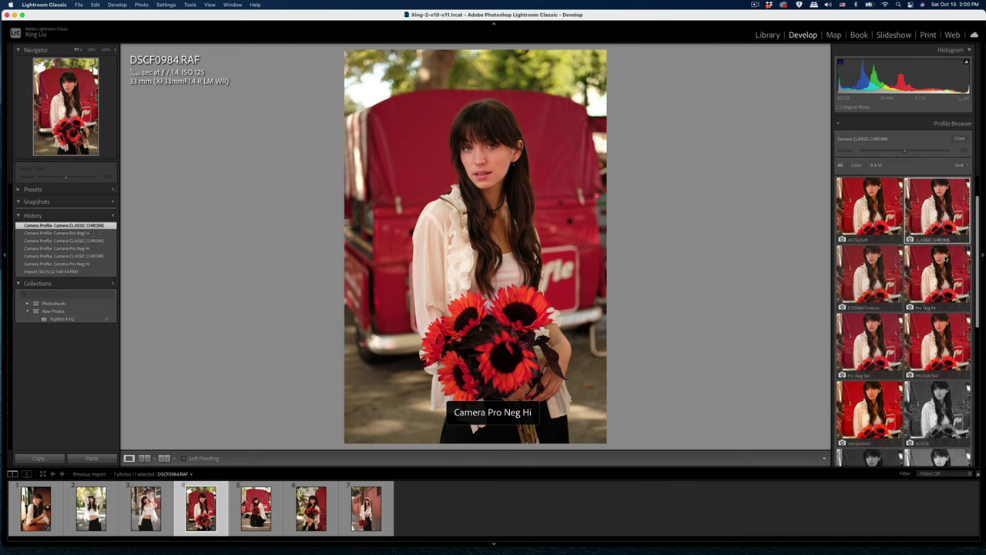
click(940, 261)
click(940, 223)
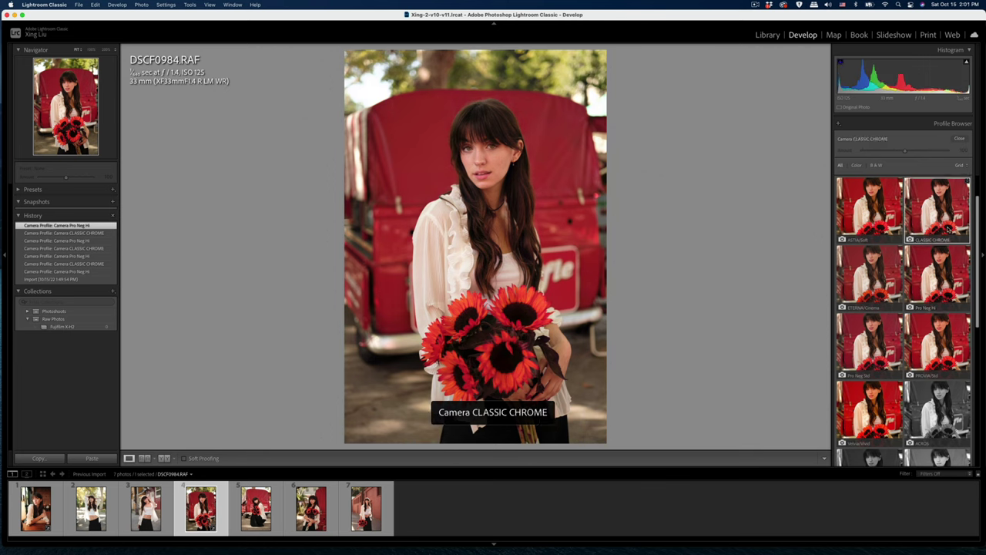
click(942, 261)
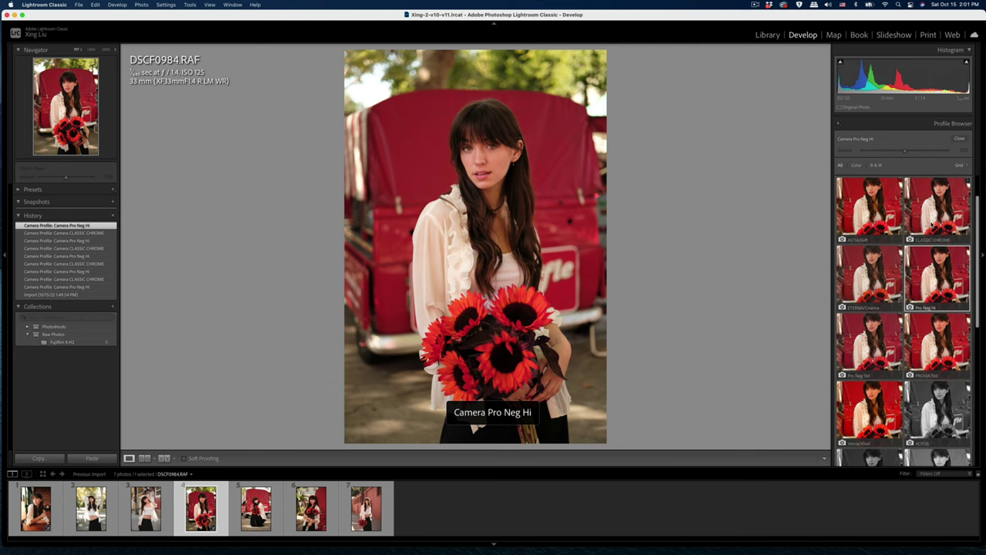
click(933, 223)
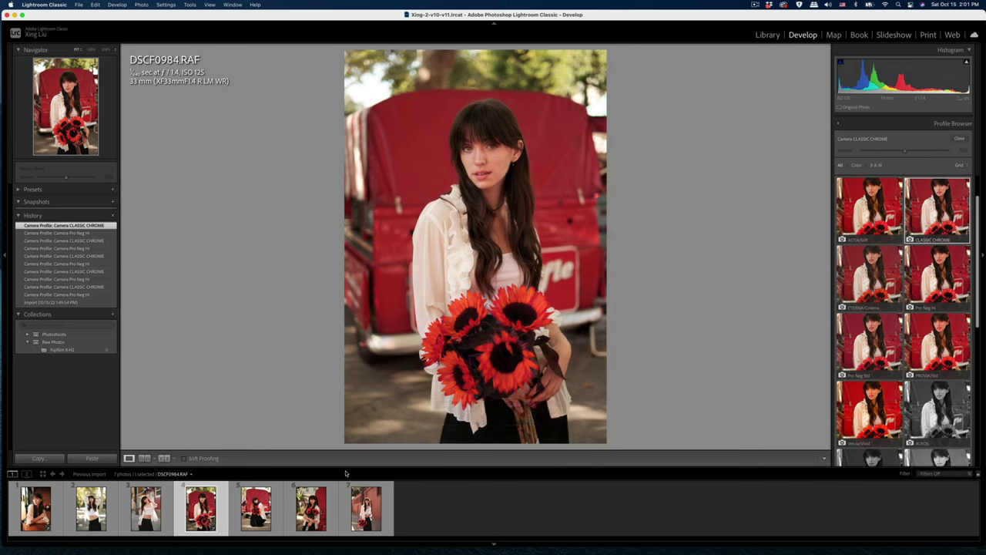
Open DSCF1039.RAF, apply the PROVIA/Standard profile, then move on to DSCF1181.RAF.
click(257, 512)
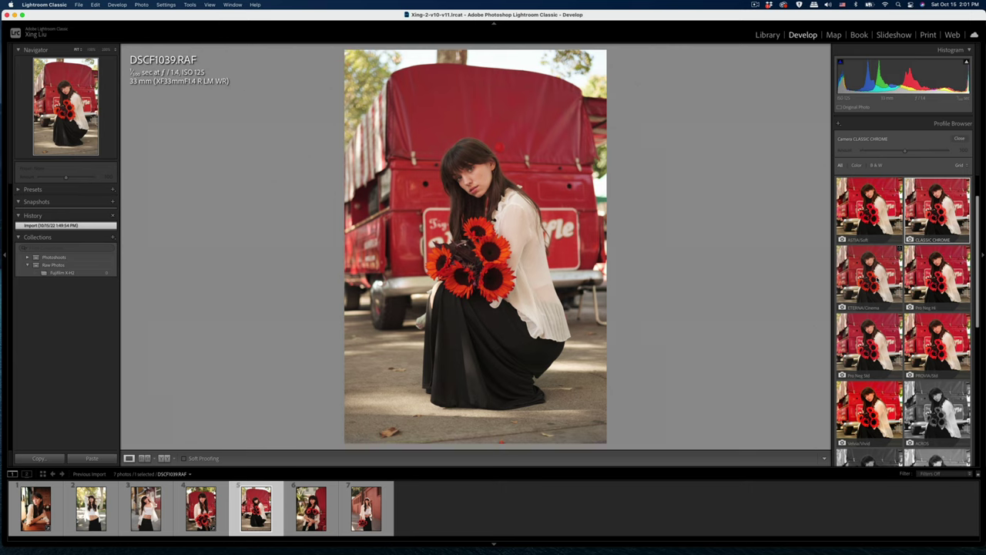
click(939, 339)
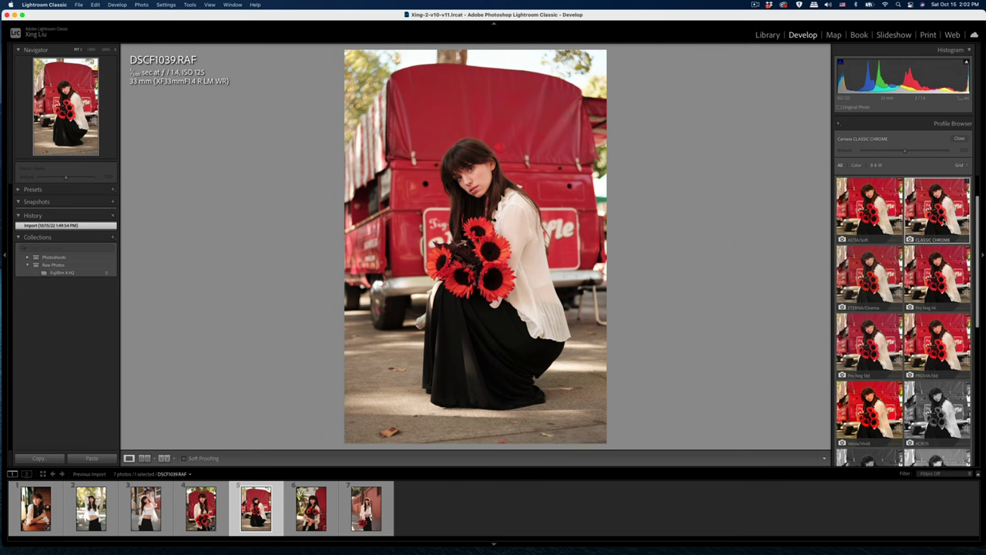
click(310, 508)
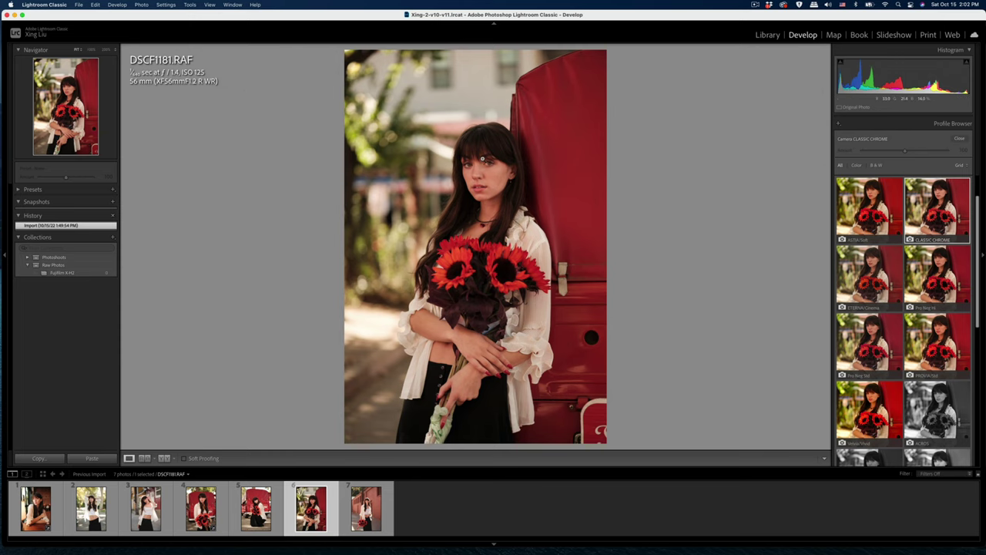
Pan DSCF1181.RAF's eyes at 100%, return to Fit, then open DSCF1367.RAF.
click(485, 160)
mouse_move(497, 176)
mouse_down()
mouse_move(426, 247)
mouse_move(494, 199)
mouse_move(505, 172)
mouse_up()
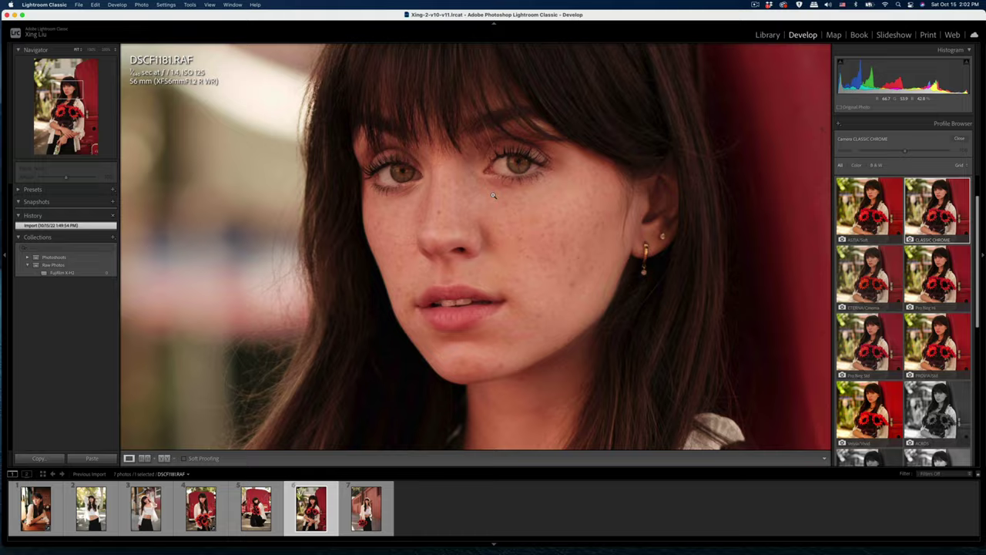
click(513, 218)
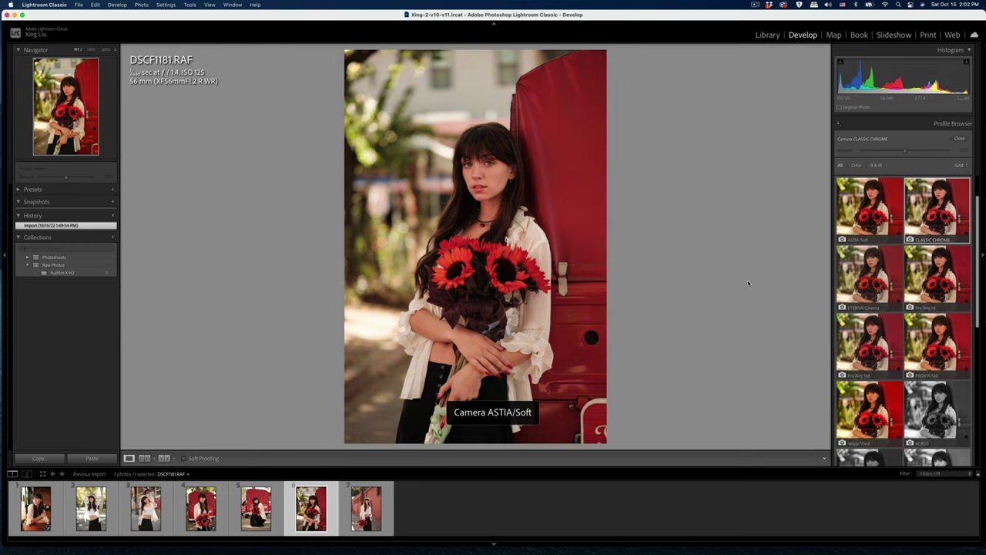
click(366, 508)
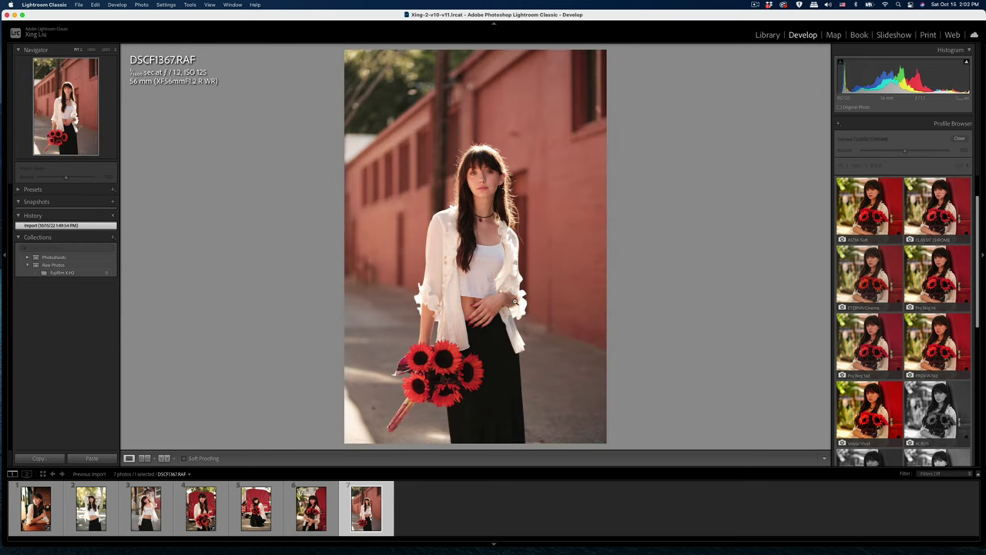
click(478, 171)
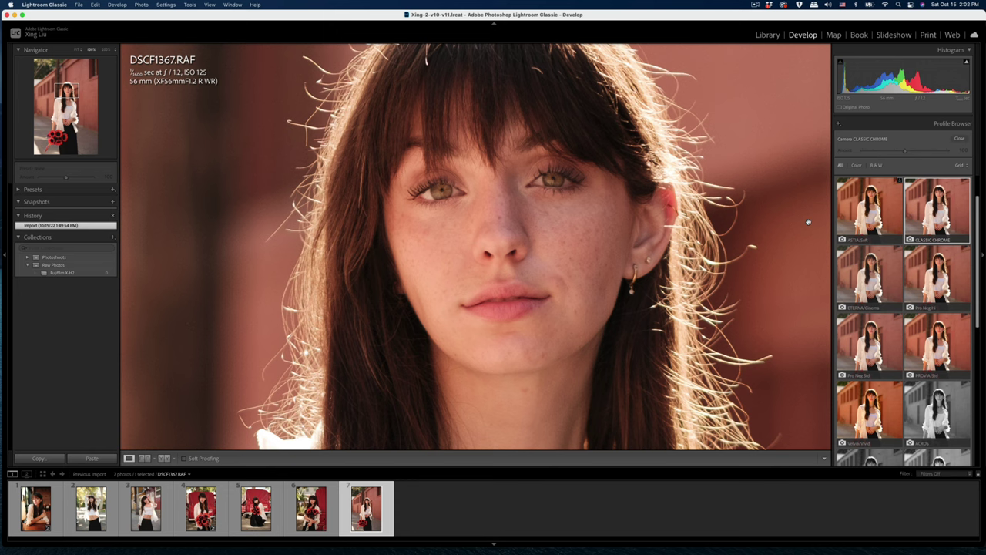
click(531, 185)
click(486, 178)
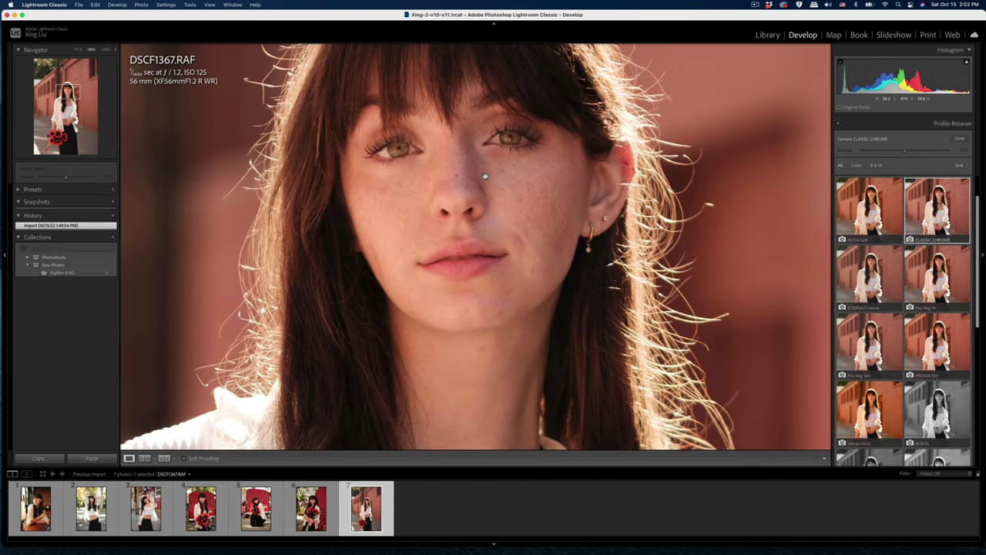
drag(485, 176, 444, 249)
click(445, 229)
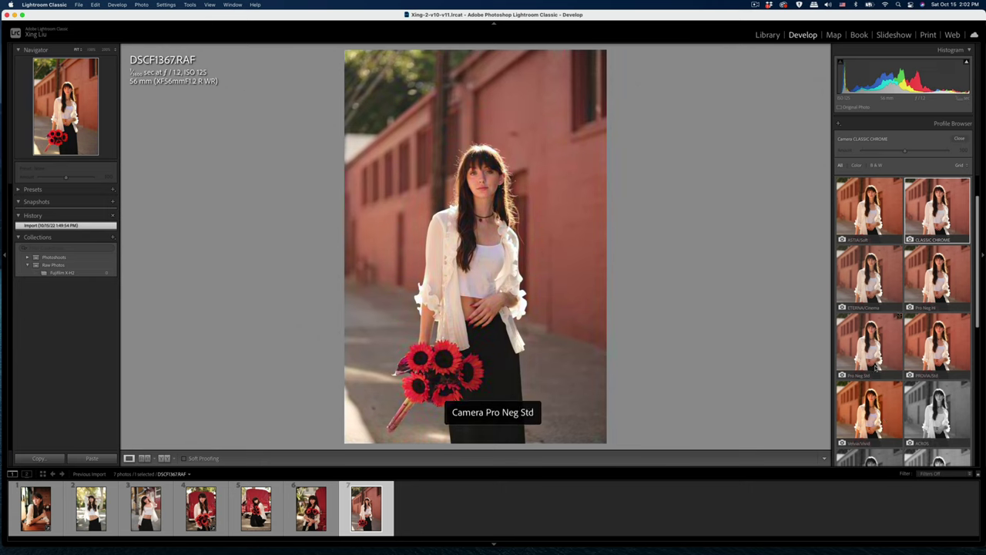
Scroll the Profile Browser down to the ACROS monochrome profiles and back up.
scroll(895, 351, down, 1)
scroll(895, 350, down, 5)
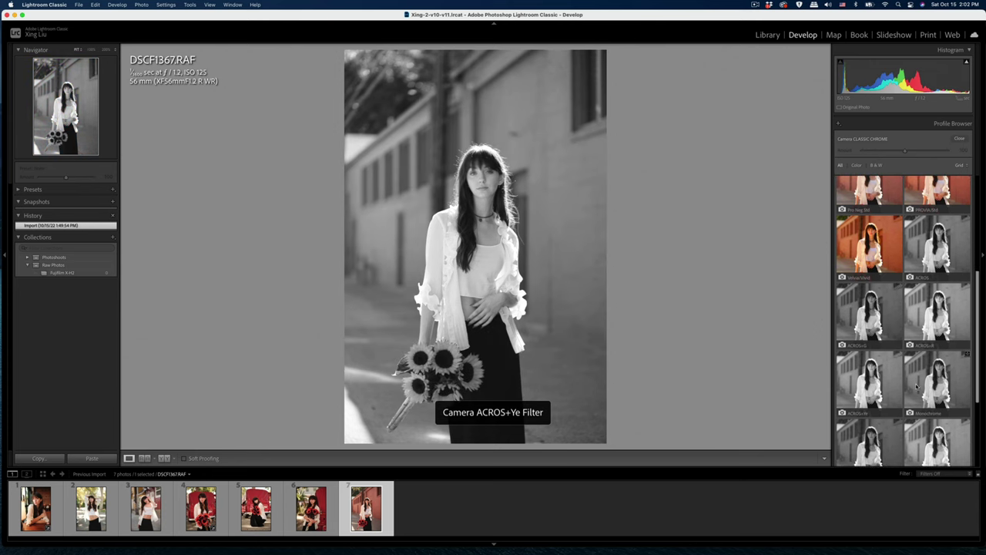
scroll(901, 363, down, 2)
scroll(918, 380, up, 4)
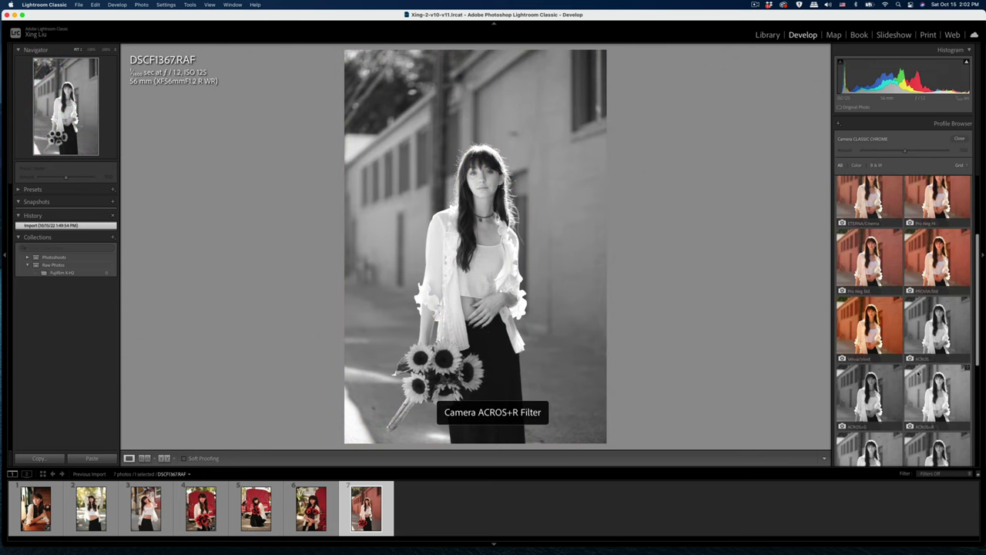
scroll(910, 324, up, 4)
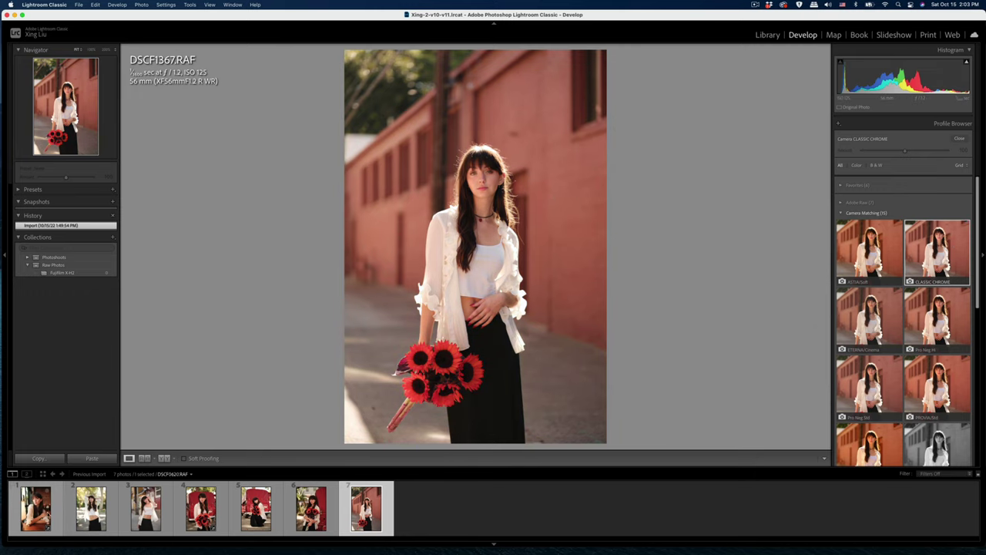
Step from DSCF0383.RAF to DSCF0620.RAF and inspect her eyes at 100%, centring the face.
click(43, 515)
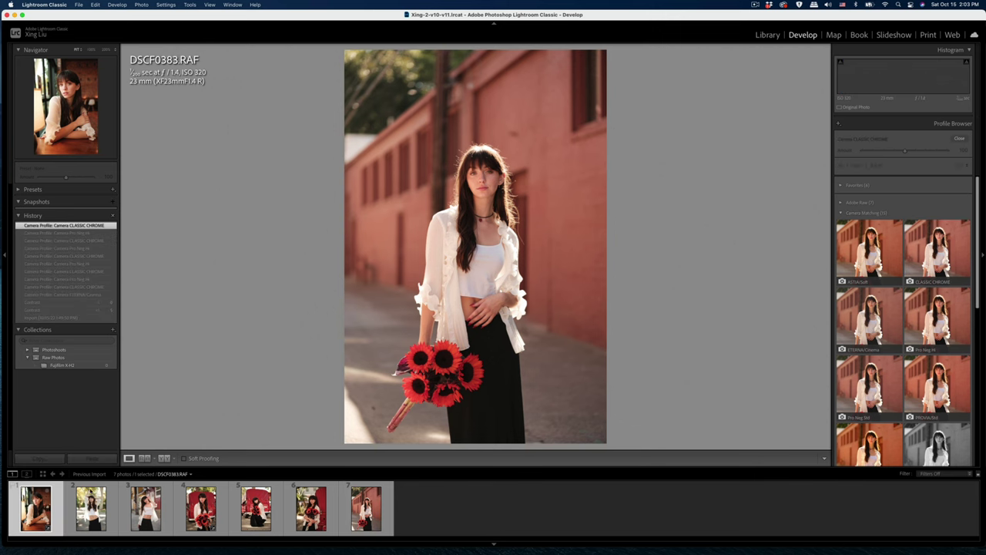
key(Right)
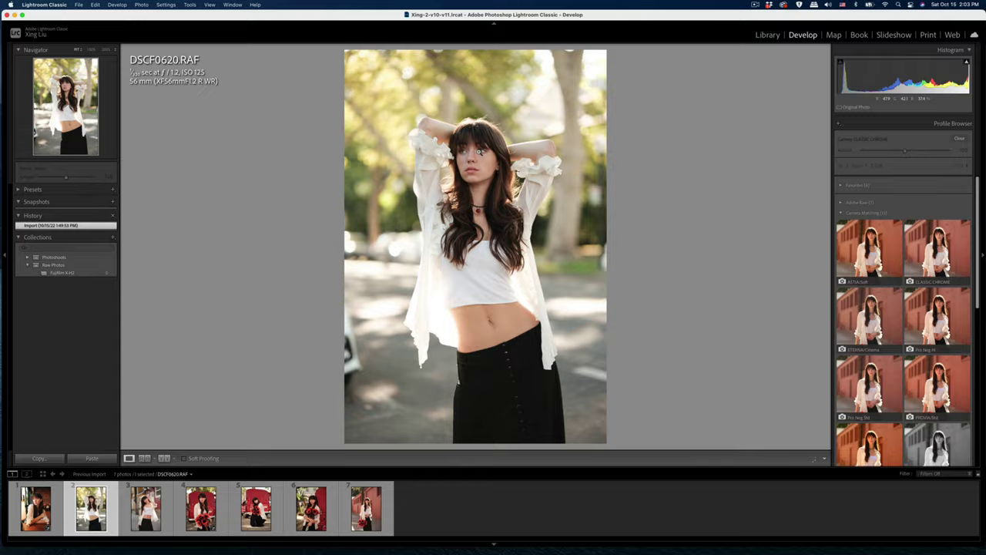
click(478, 152)
drag(483, 150, 441, 202)
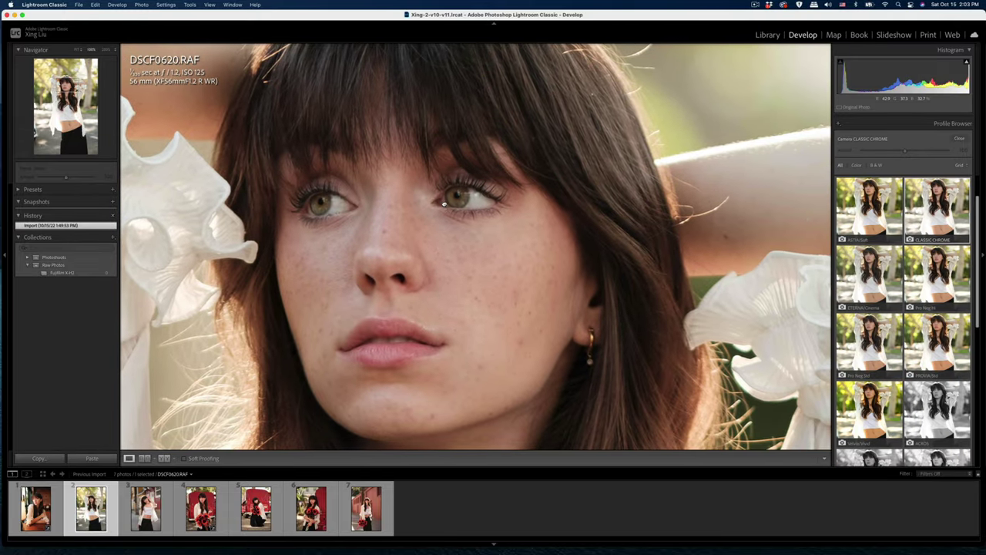
click(468, 236)
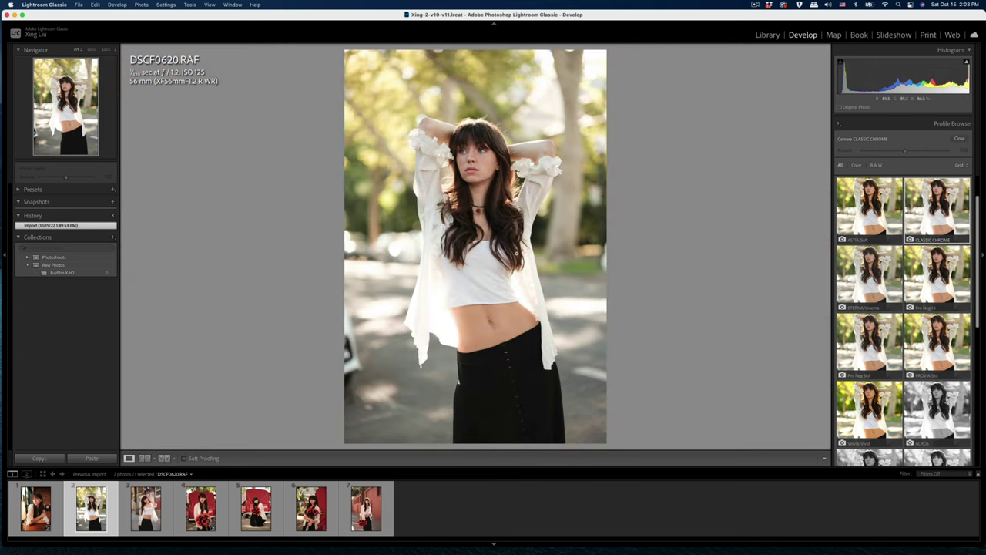
Recheck DSCF0620.RAF's eyes at 100%, return to full view, then open DSCF0984.RAF.
click(479, 147)
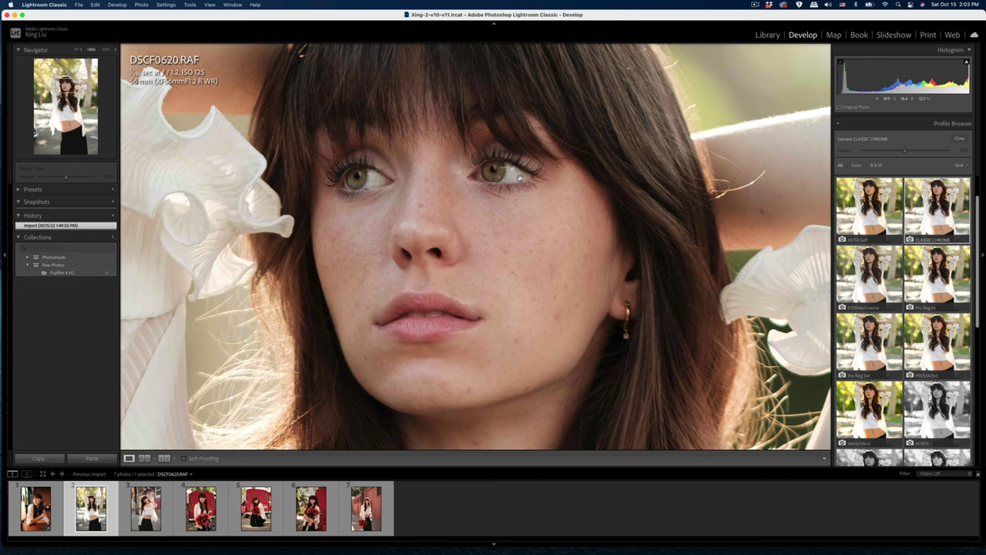
click(517, 181)
click(201, 509)
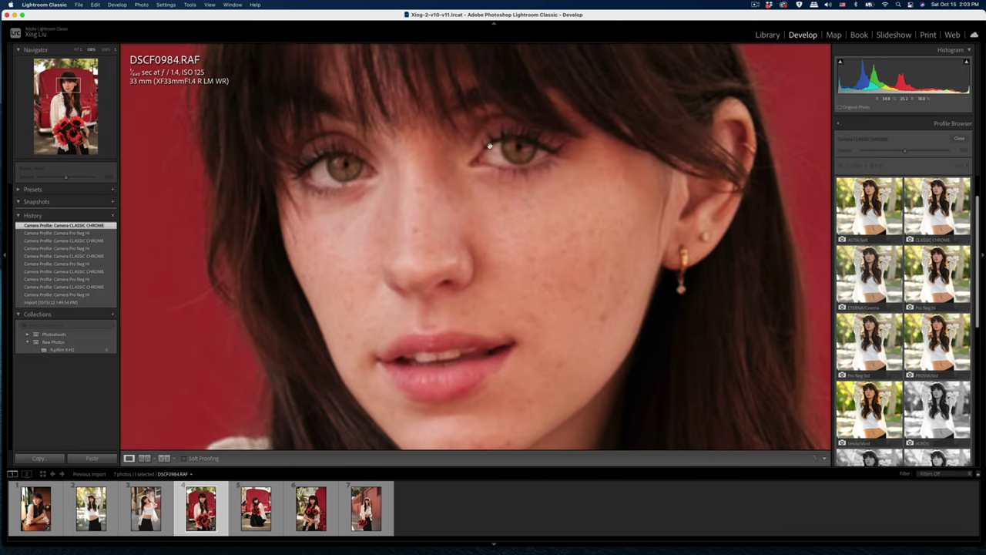
Inspect DSCF0984.RAF's eyes at 100%, return to full view, then move on to DSCF1181.RAF.
click(481, 154)
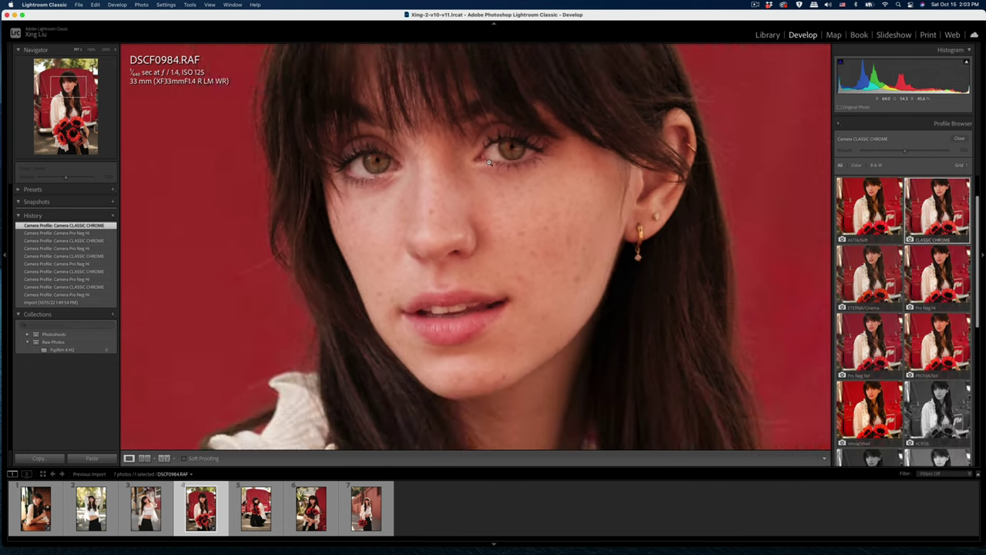
click(489, 162)
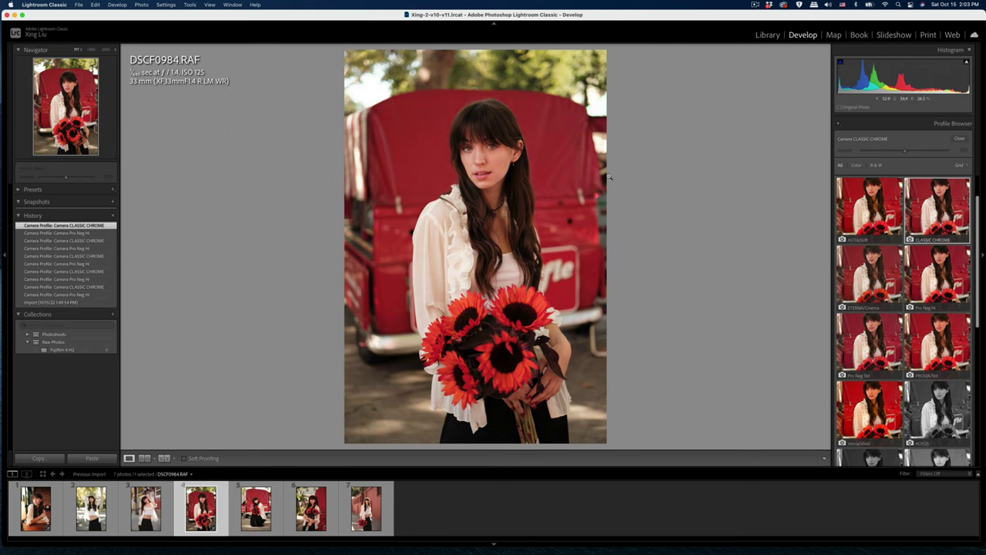
key(Right)
key(Right)
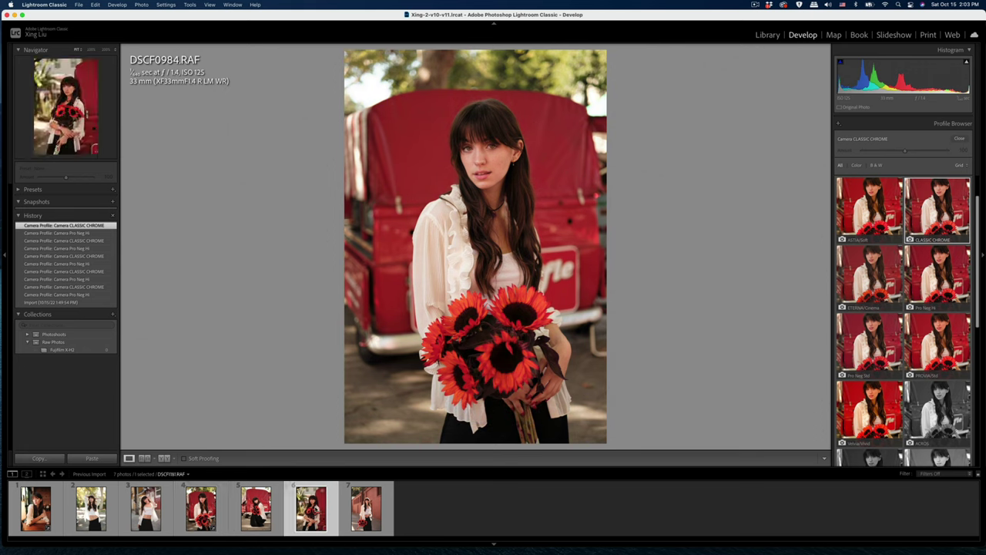